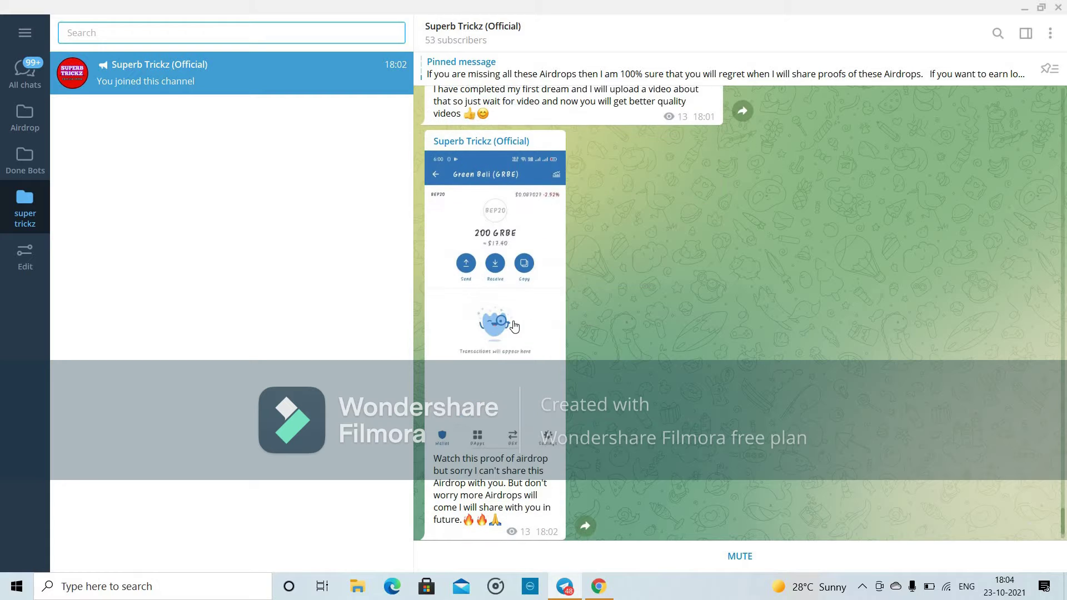
Step: Review the airdrop proofs in the Superb Trickz channel, enlarging the Green Beli wallet and $1672 "Live Proof" images
{"action": "left_click", "coordinate": [514, 326]}
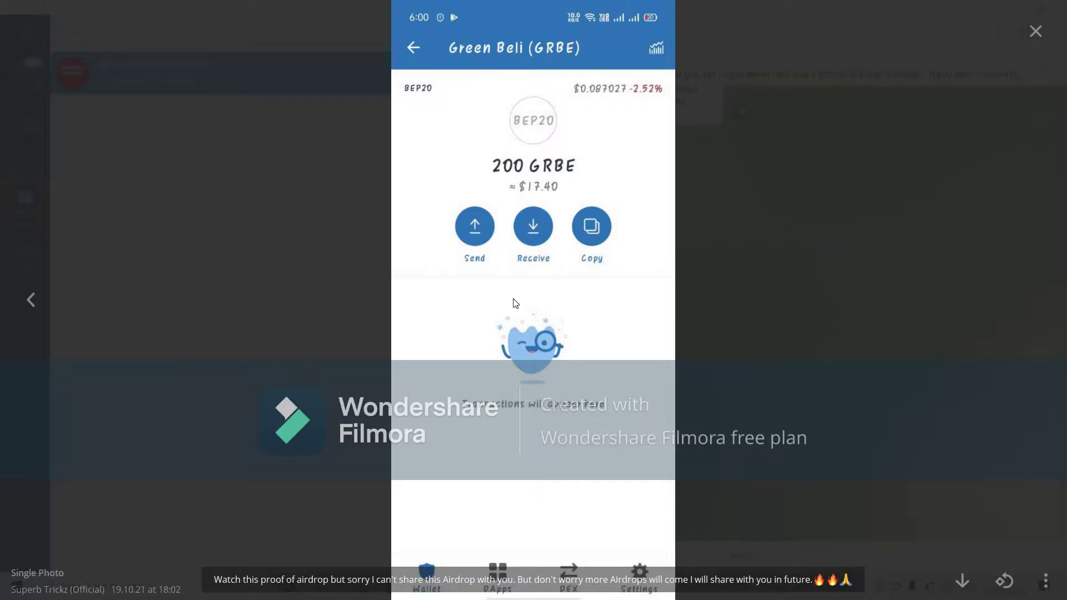
{"action": "left_click", "coordinate": [1056, 31]}
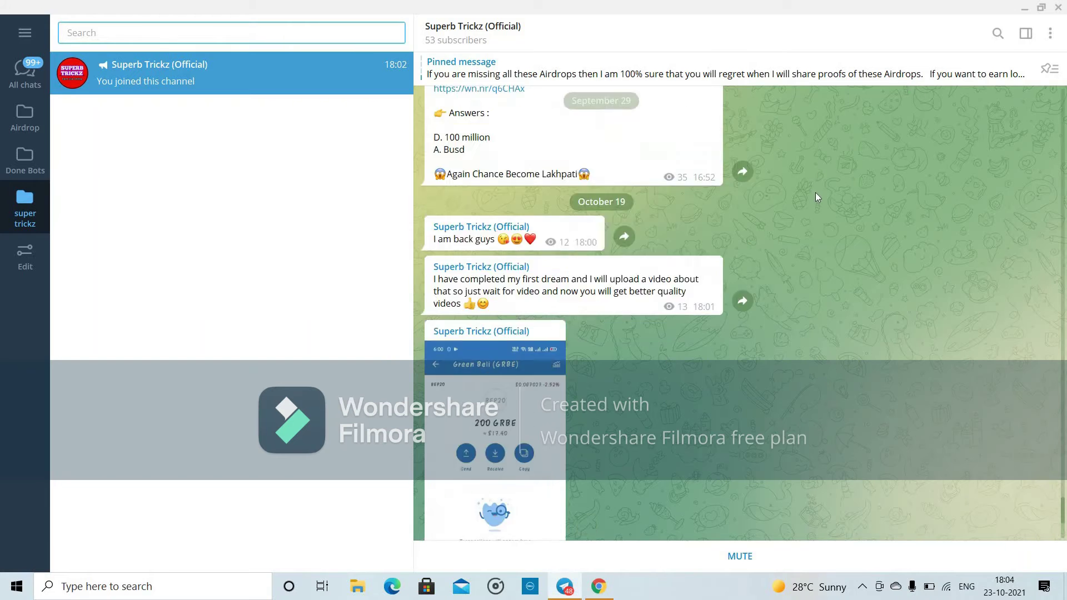
{"action": "scroll", "coordinate": [816, 193], "scroll_direction": "up", "scroll_amount": 10}
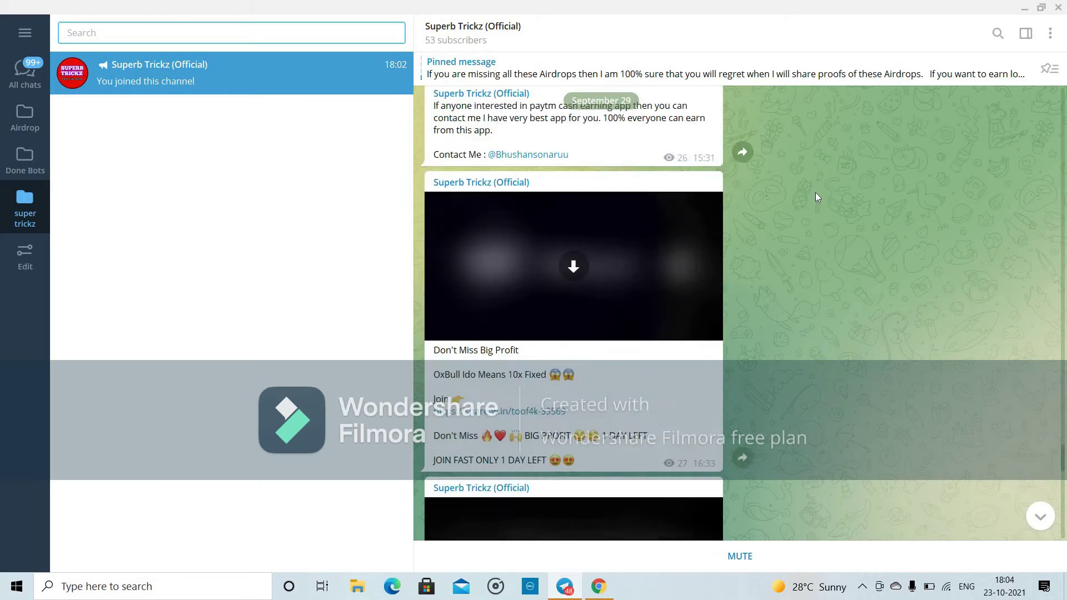
{"action": "scroll", "coordinate": [815, 192], "scroll_direction": "up", "scroll_amount": 10}
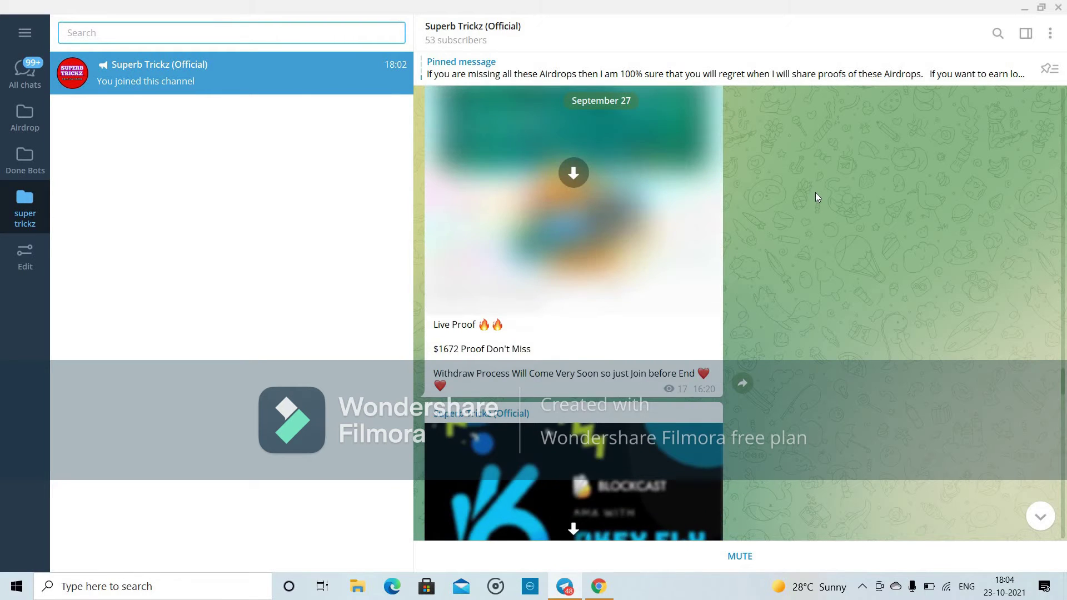
{"action": "scroll", "coordinate": [816, 193], "scroll_direction": "up", "scroll_amount": 5}
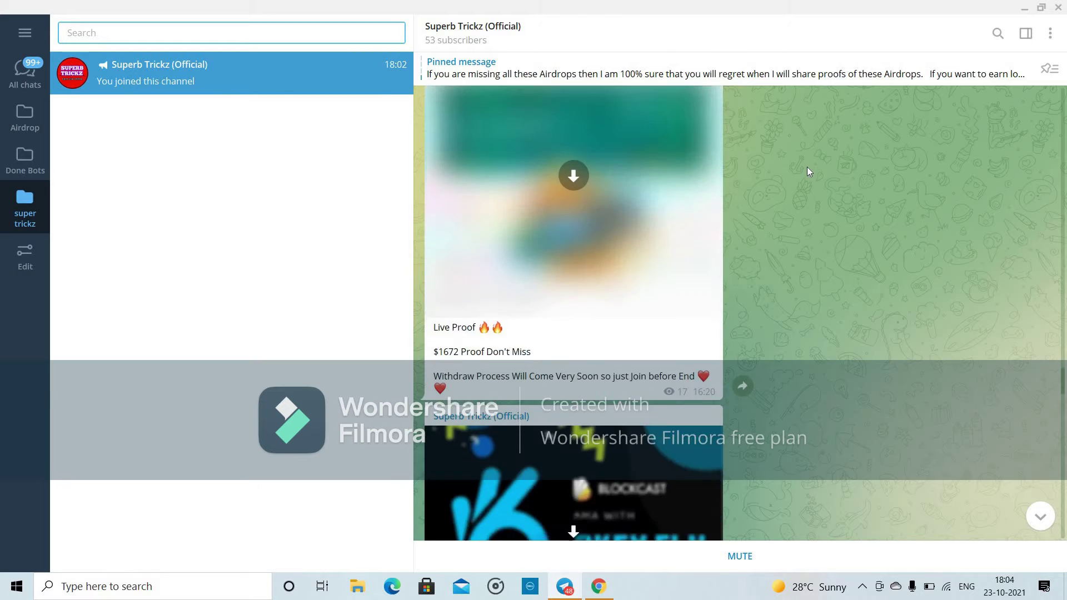
{"action": "scroll", "coordinate": [807, 167], "scroll_direction": "up", "scroll_amount": 2}
{"action": "left_click", "coordinate": [517, 312]}
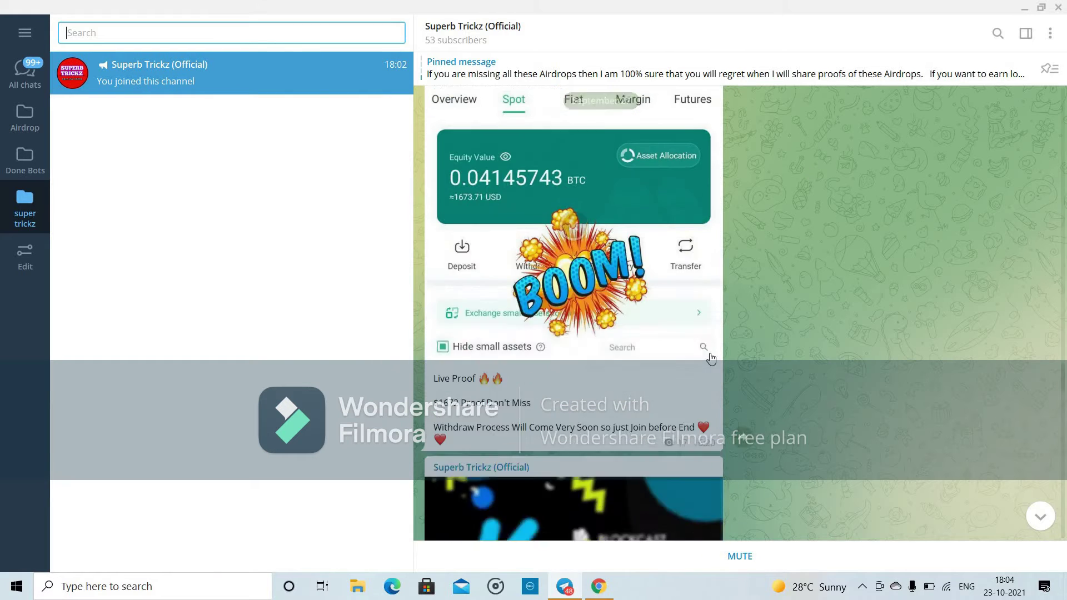
{"action": "left_click", "coordinate": [711, 358]}
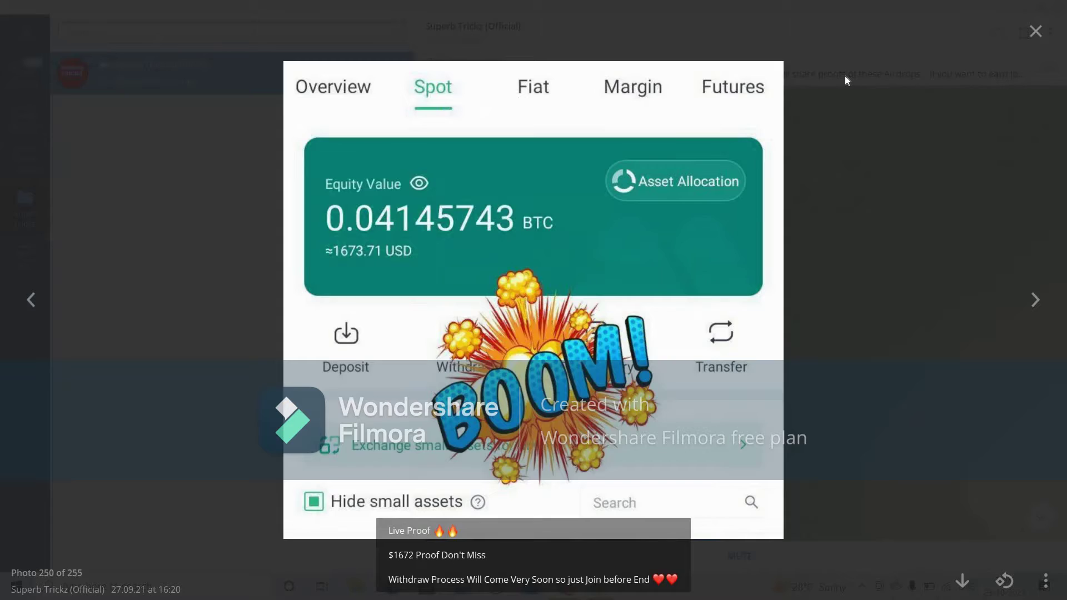
{"action": "left_click", "coordinate": [810, 212]}
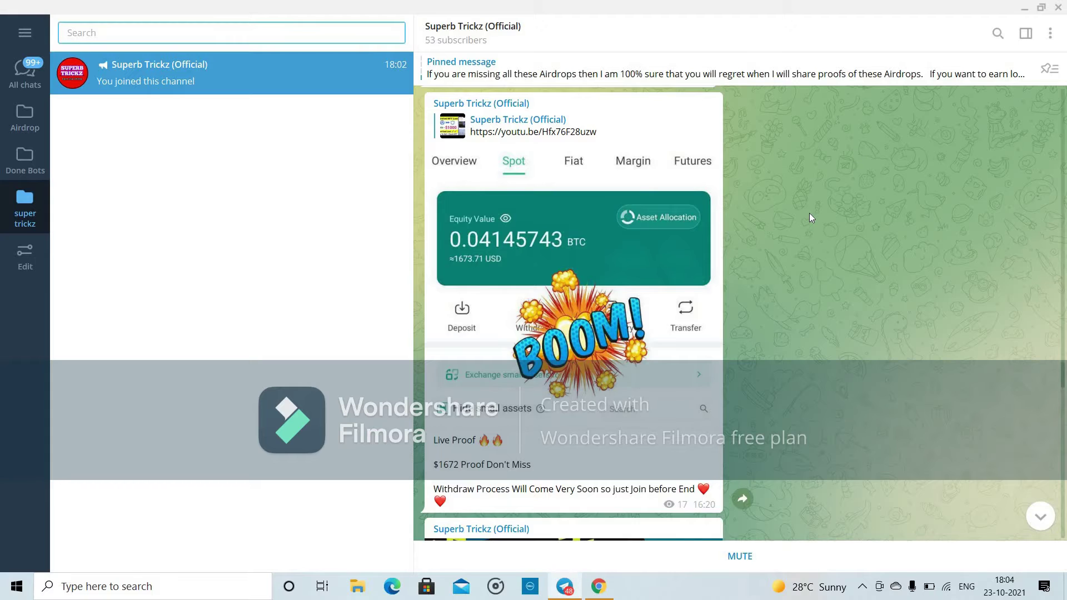
Step: Browse the channel's older airdrop posts back to September 22, and return to the newest message
{"action": "scroll", "coordinate": [809, 212], "scroll_direction": "up", "scroll_amount": 5}
{"action": "scroll", "coordinate": [810, 214], "scroll_direction": "up", "scroll_amount": 15}
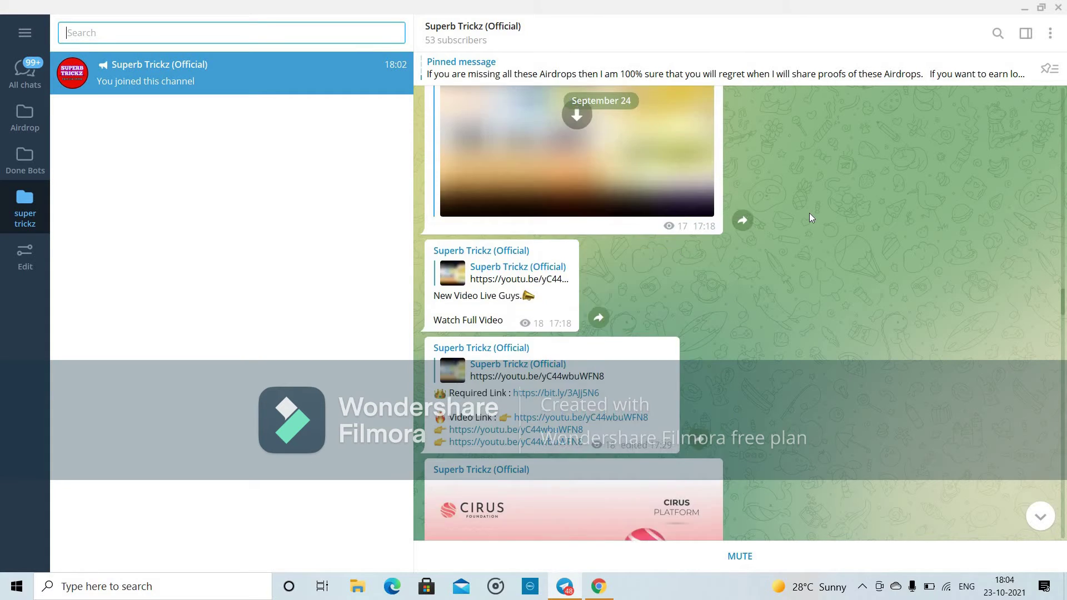
{"action": "scroll", "coordinate": [810, 212], "scroll_direction": "up", "scroll_amount": 5}
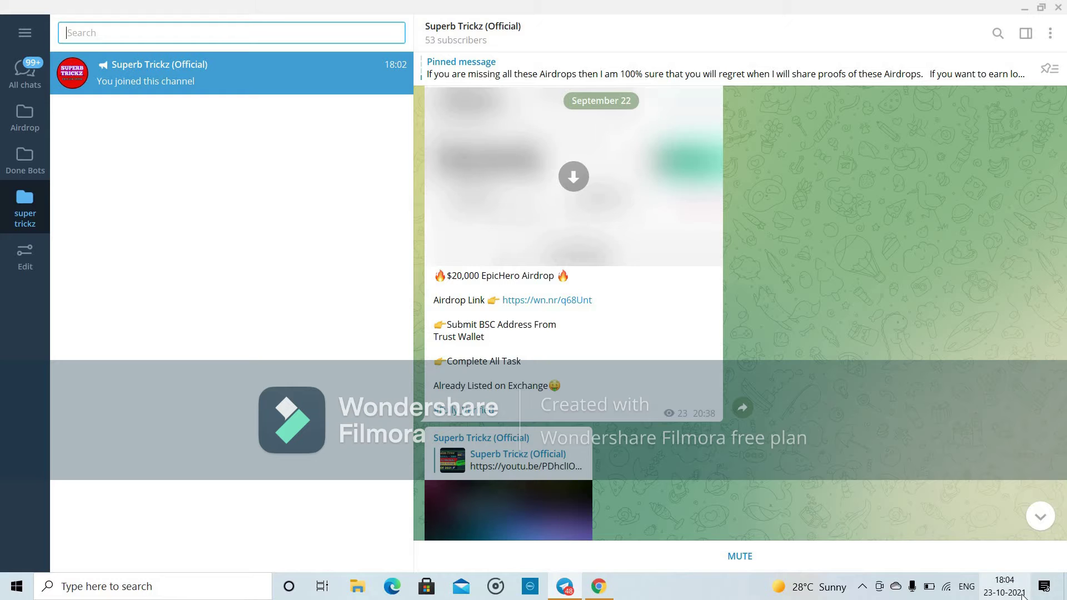
{"action": "left_click", "coordinate": [1044, 514]}
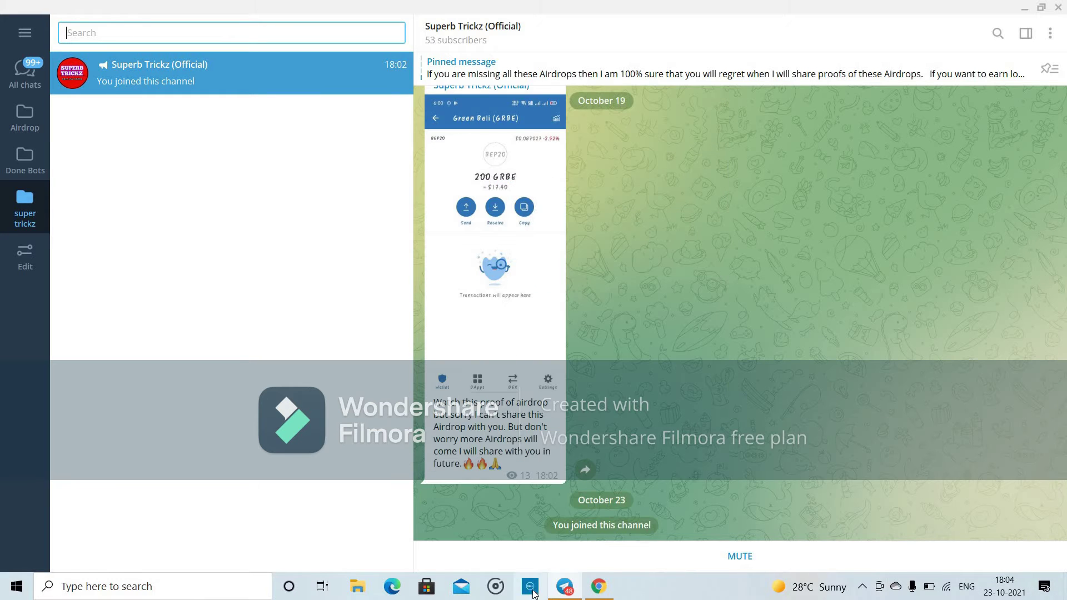
Step: Switch to Chrome and log in to the EIFI Finance site with the prefilled credentials
{"action": "left_click", "coordinate": [610, 593]}
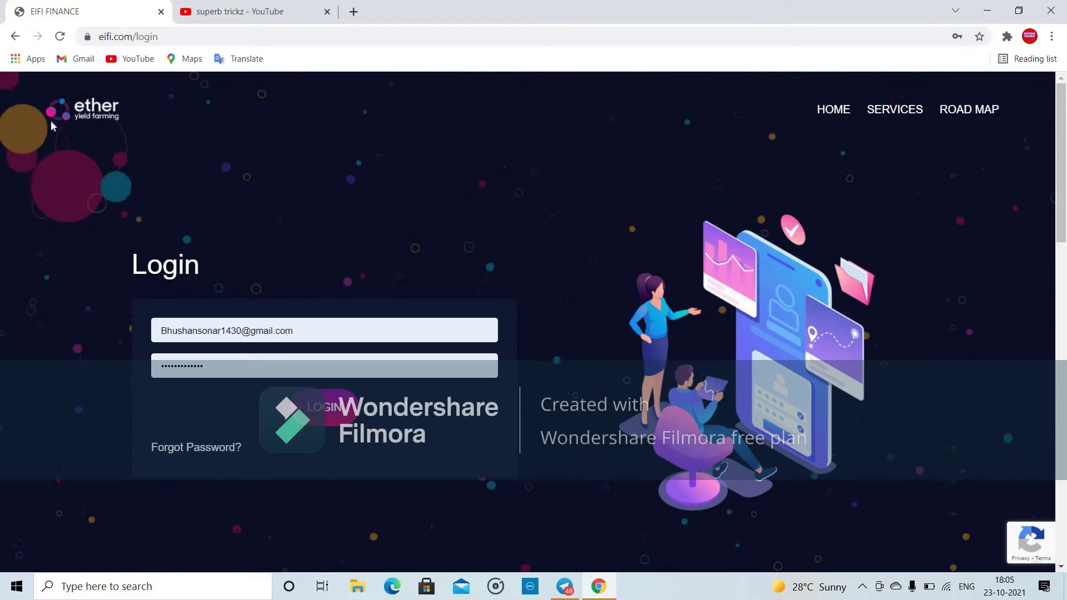
{"action": "left_click", "coordinate": [334, 404]}
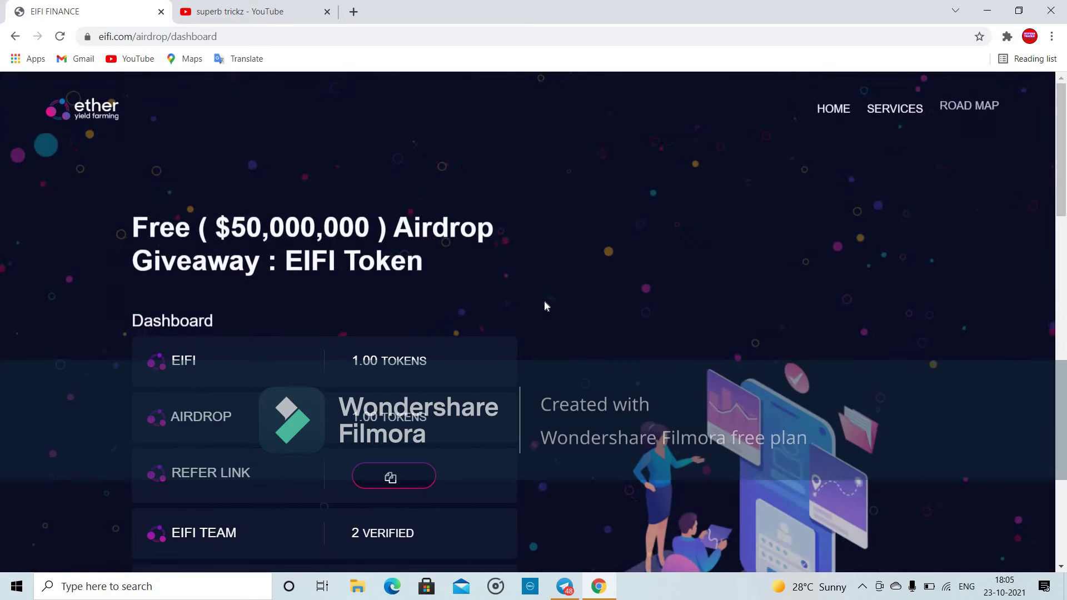
Step: Review the EIFI airdrop dashboard, open its Buy In Pre-Sale page and examine the balances and exchange sections there
{"action": "scroll", "coordinate": [545, 306], "scroll_direction": "down", "scroll_amount": 1}
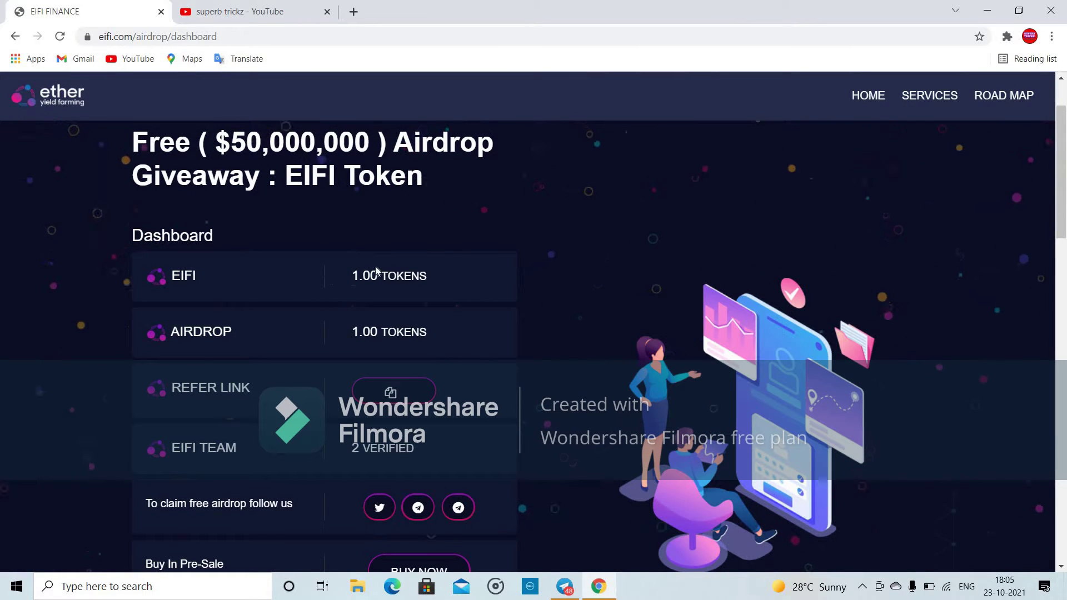
{"action": "scroll", "coordinate": [398, 329], "scroll_direction": "down", "scroll_amount": 2}
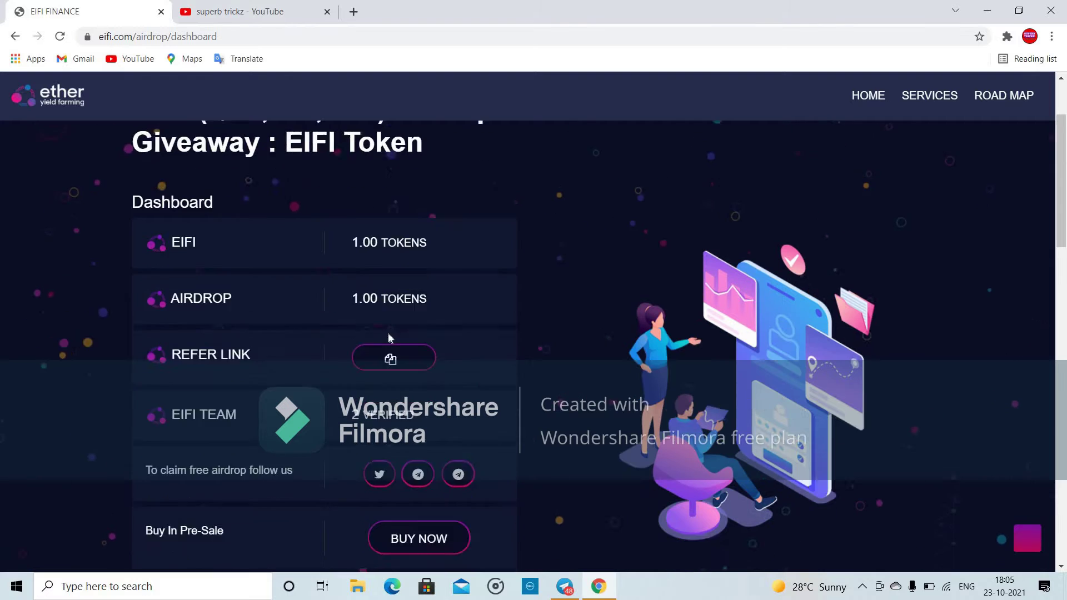
{"action": "scroll", "coordinate": [388, 333], "scroll_direction": "up", "scroll_amount": 1}
{"action": "scroll", "coordinate": [388, 333], "scroll_direction": "down", "scroll_amount": 2}
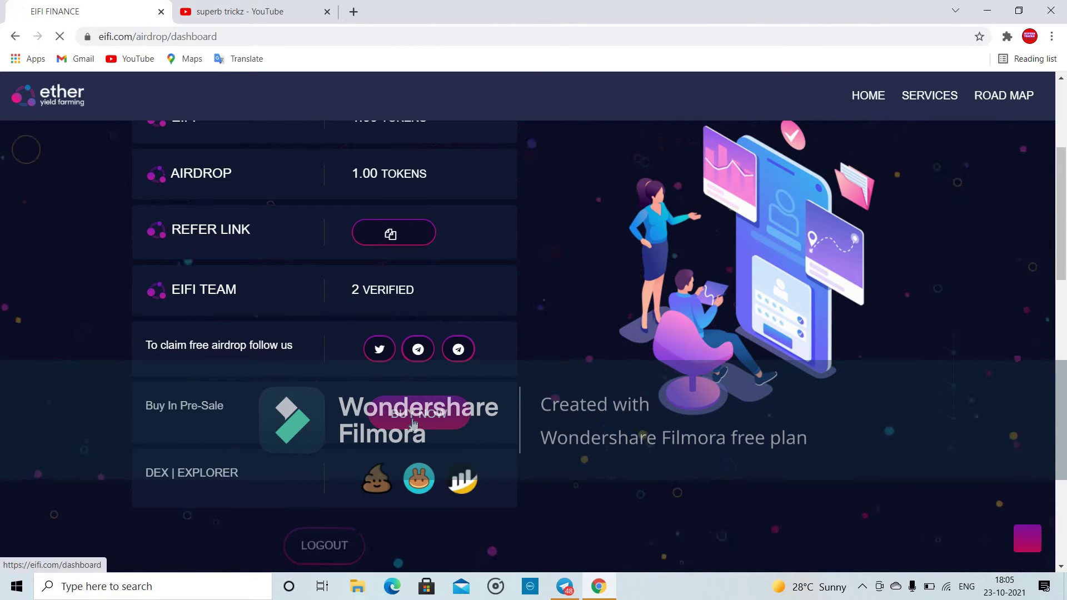
{"action": "left_click", "coordinate": [414, 424]}
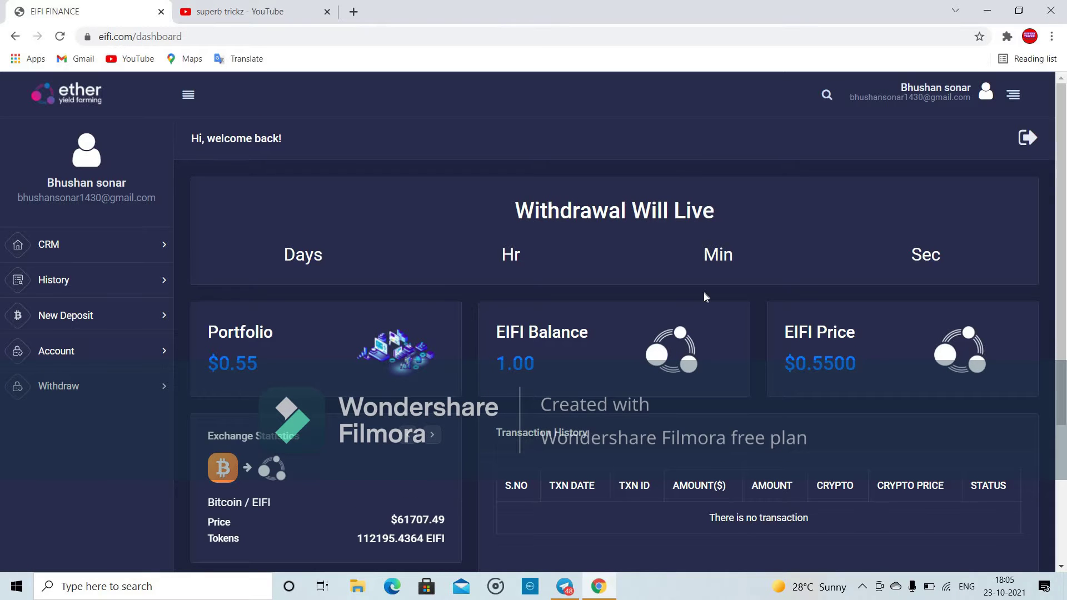
{"action": "scroll", "coordinate": [703, 298], "scroll_direction": "down", "scroll_amount": 1}
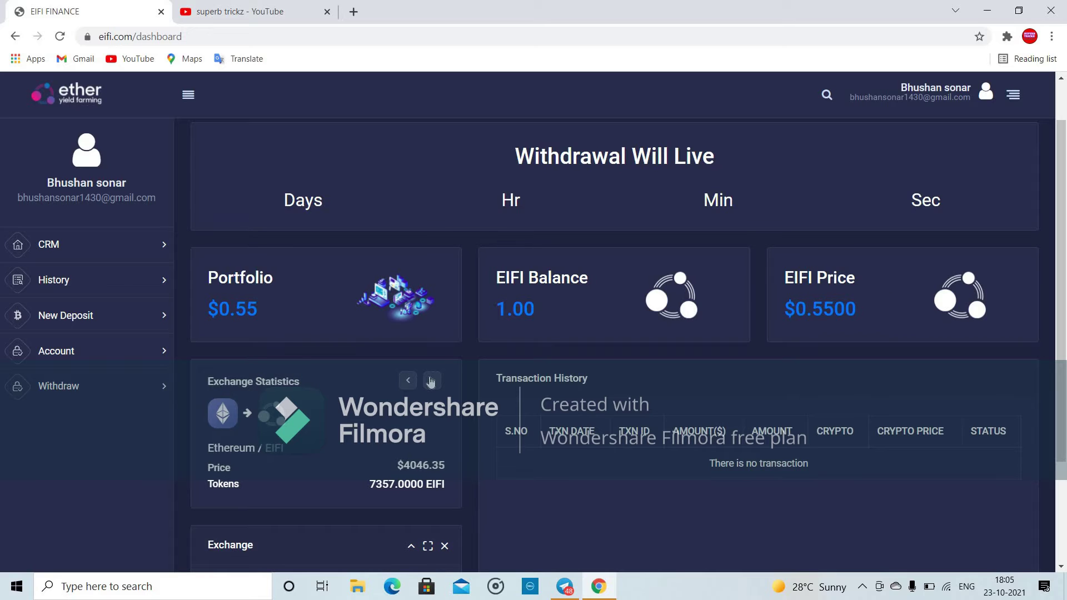
{"action": "scroll", "coordinate": [431, 382], "scroll_direction": "down", "scroll_amount": 3}
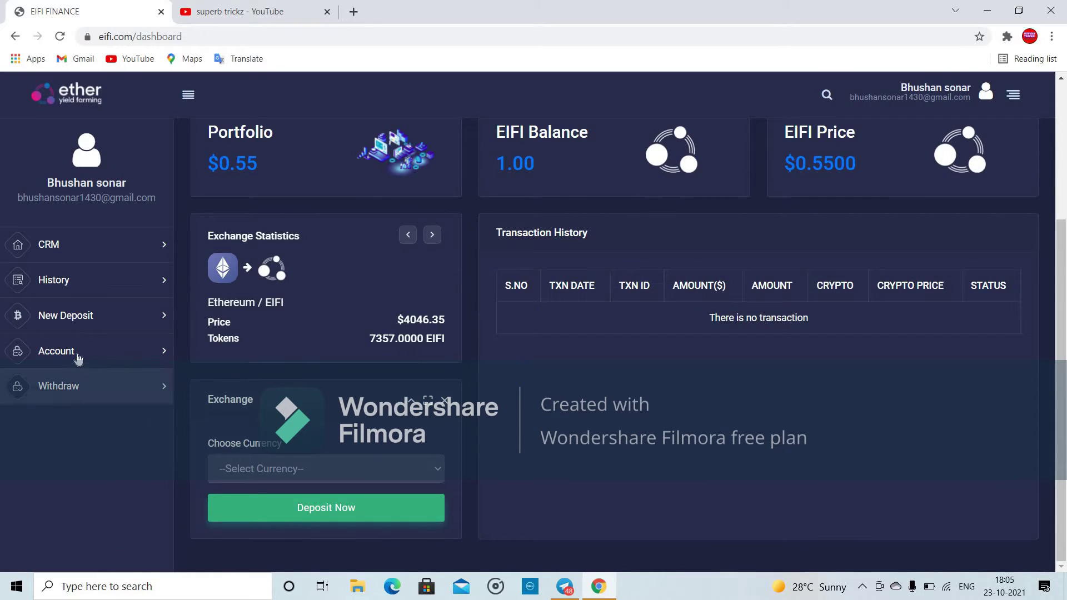
Step: Open the EIFI account profile and show its wallet address settings
{"action": "left_click", "coordinate": [78, 359]}
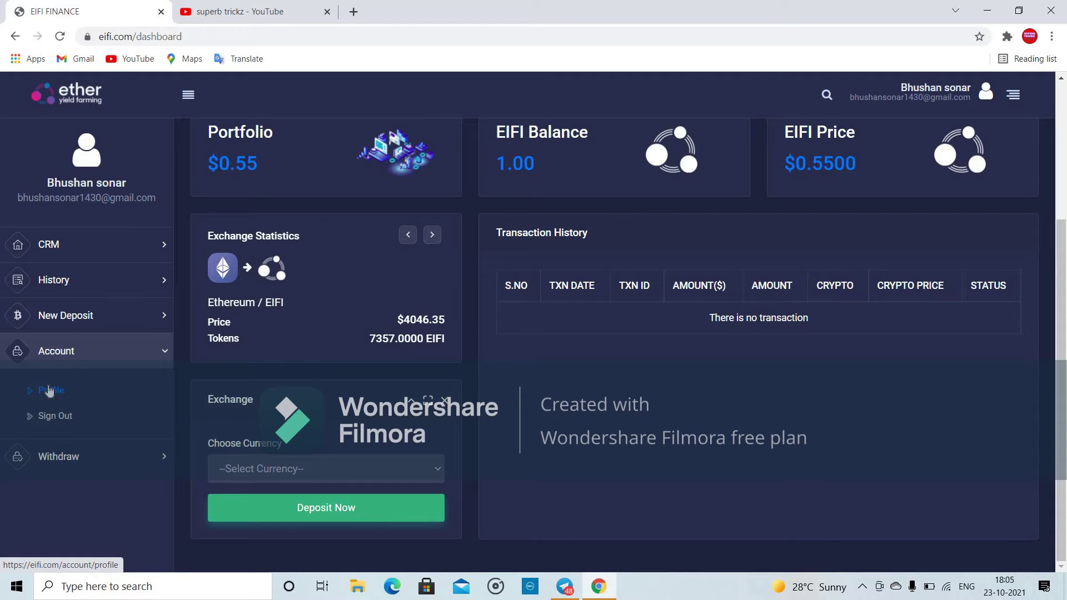
{"action": "left_click", "coordinate": [49, 391]}
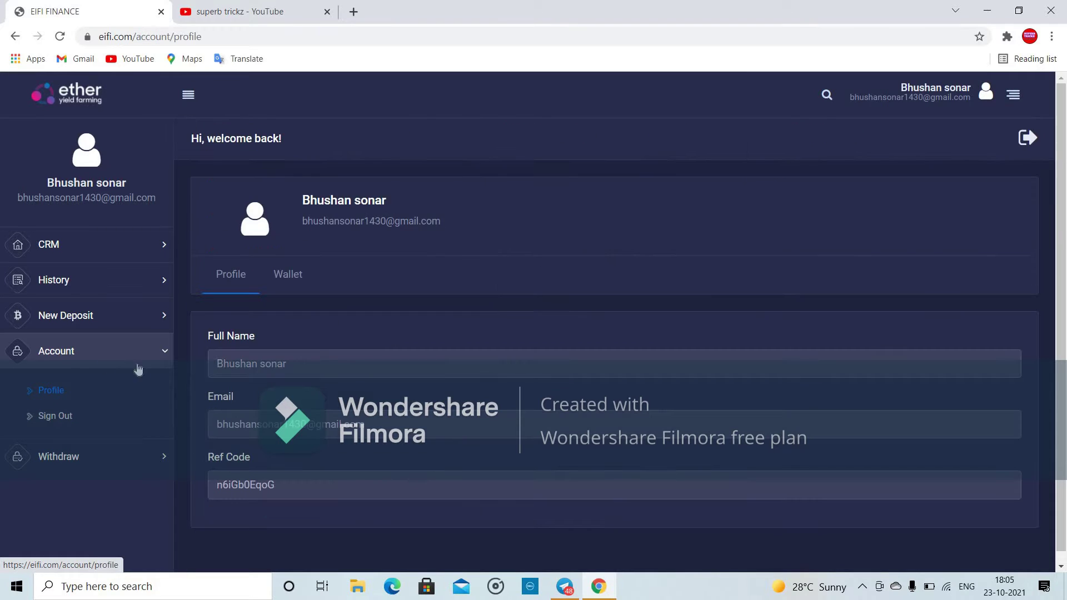
{"action": "scroll", "coordinate": [434, 340], "scroll_direction": "down", "scroll_amount": 1}
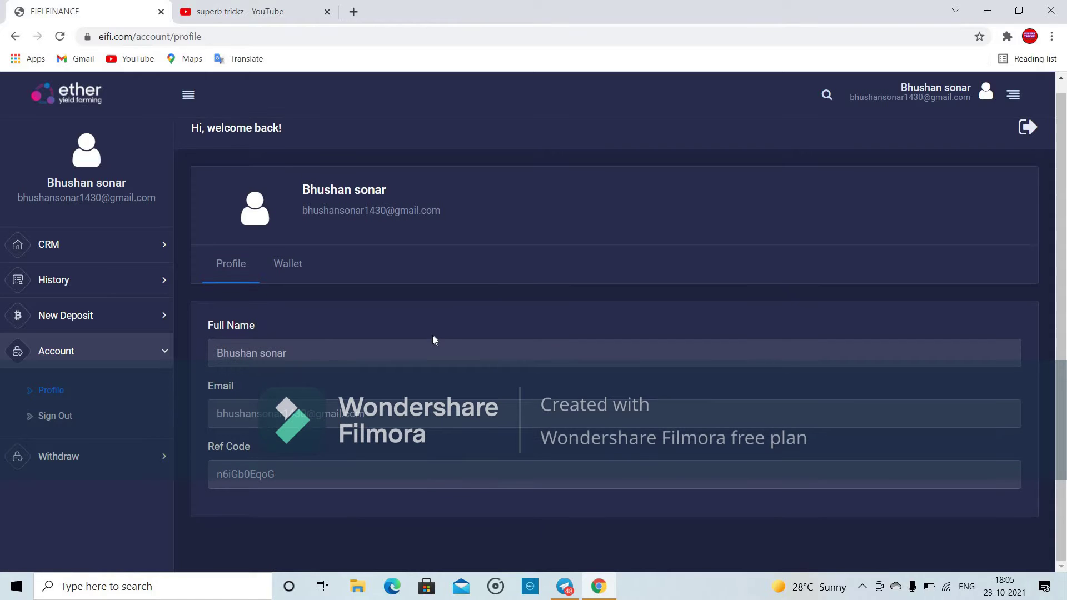
{"action": "scroll", "coordinate": [434, 340], "scroll_direction": "up", "scroll_amount": 1}
{"action": "scroll", "coordinate": [434, 340], "scroll_direction": "down", "scroll_amount": 1}
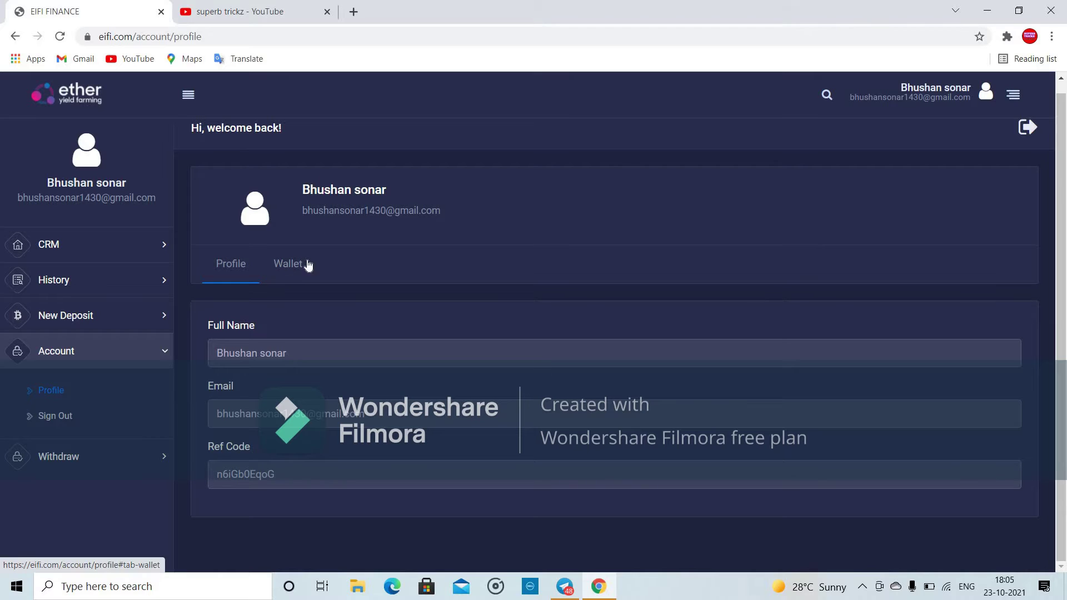
{"action": "left_click", "coordinate": [289, 268]}
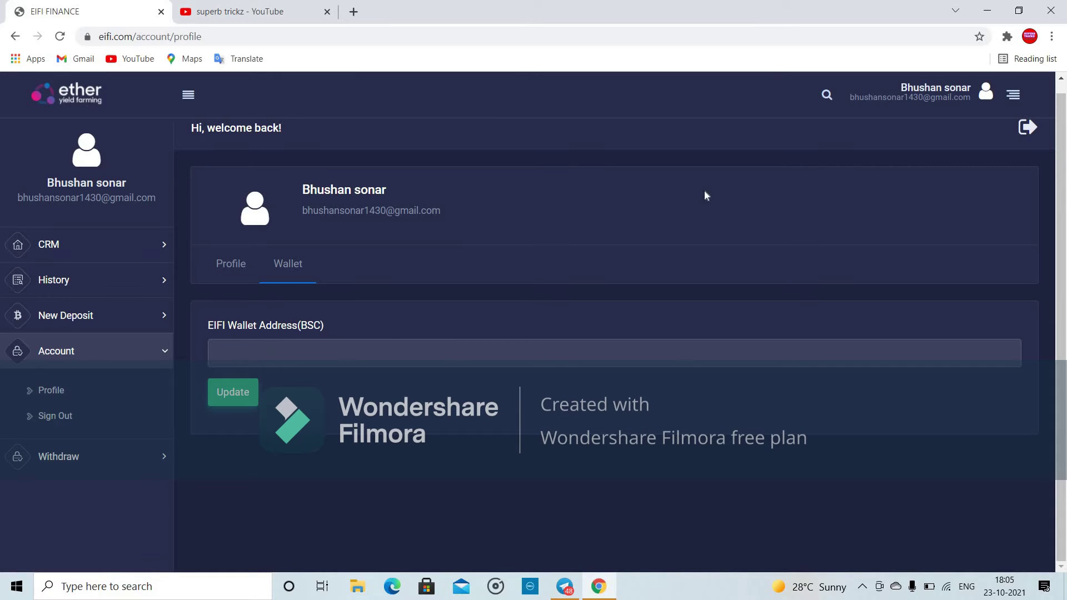
Step: Open the MetaMask extension and unlock it with the wallet password
{"action": "left_click", "coordinate": [1008, 38]}
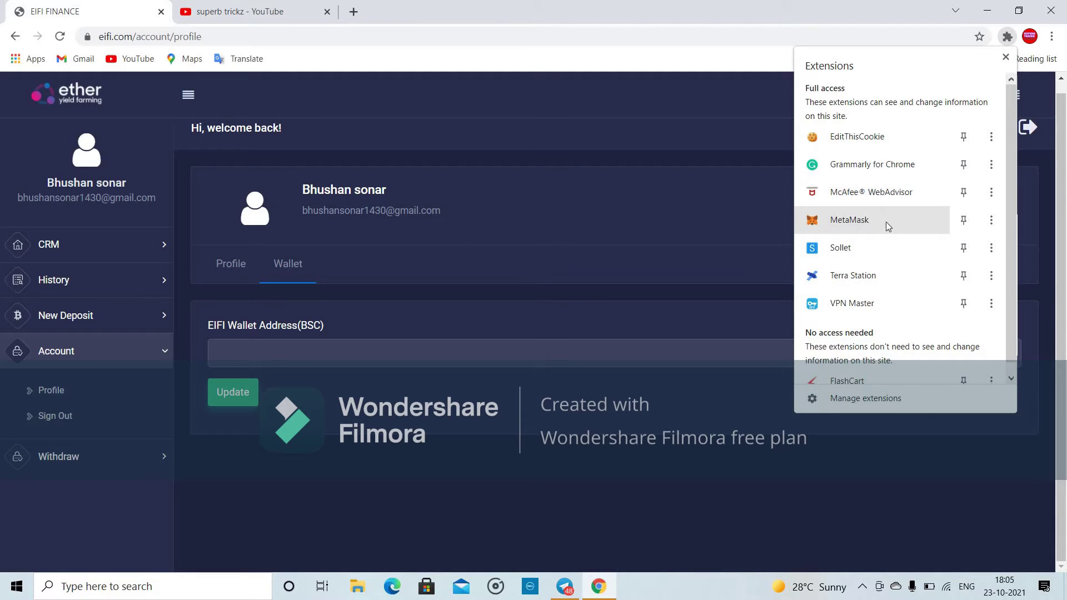
{"action": "left_click", "coordinate": [865, 222]}
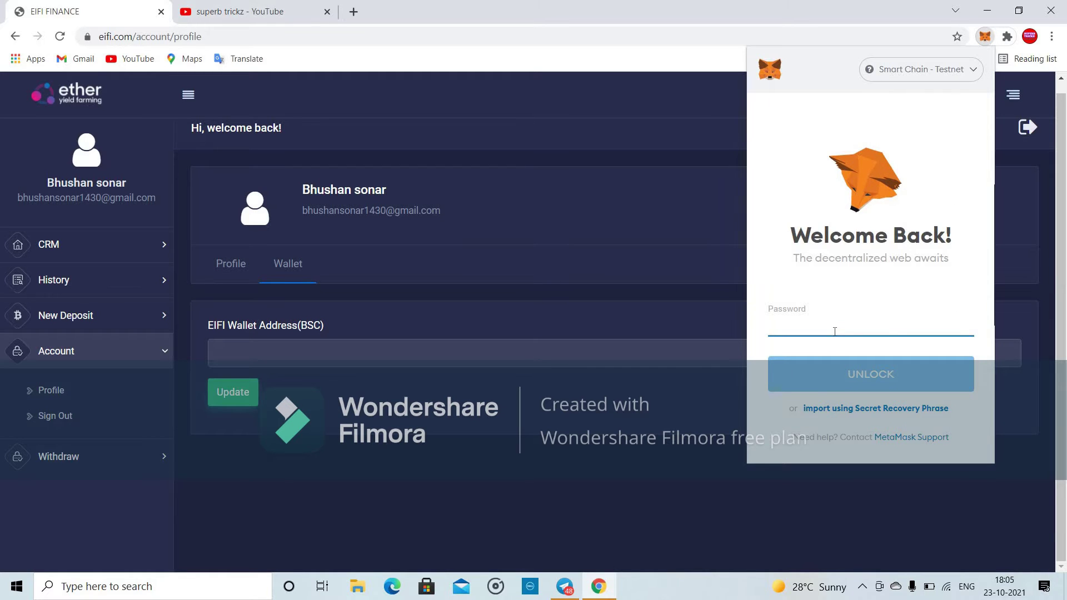
{"action": "type", "text": "•"}
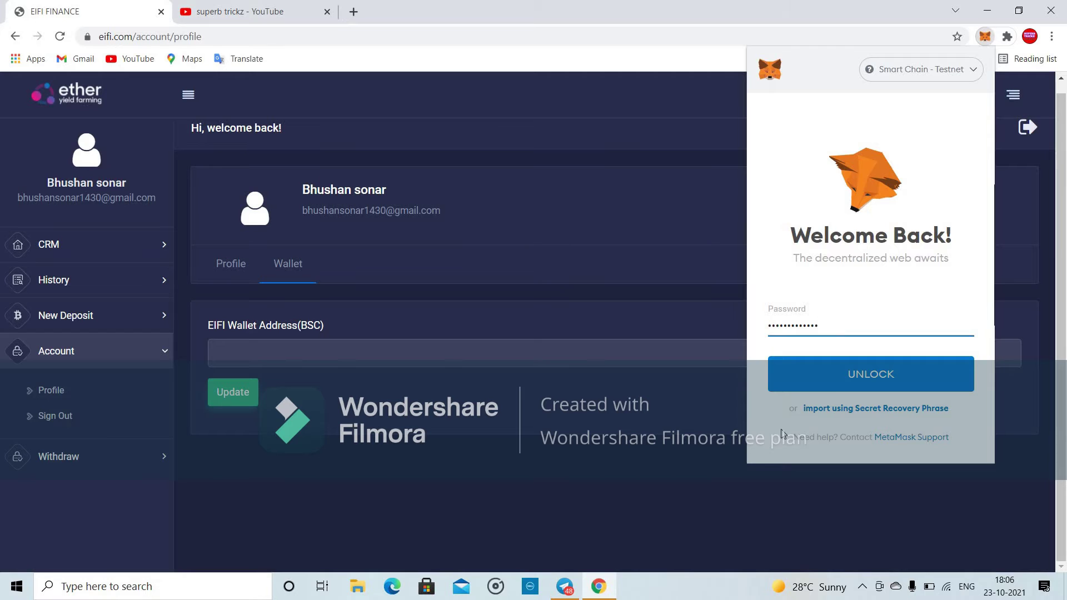
{"action": "left_click", "coordinate": [844, 373]}
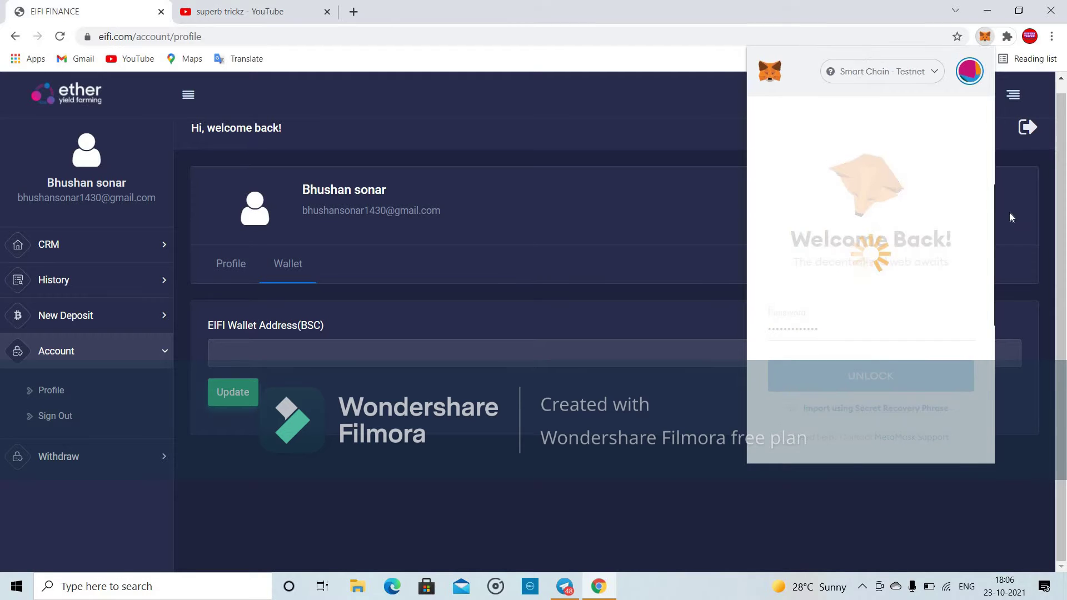
{"action": "left_click", "coordinate": [855, 362]}
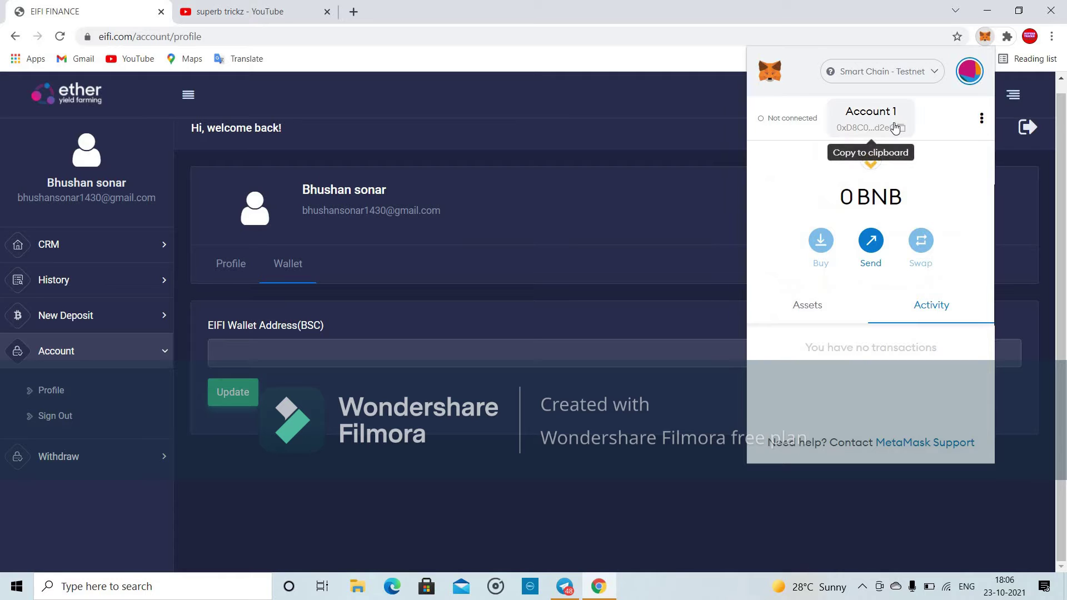
Step: Switch the MetaMask network from Smart Chain - Testnet to Binance Smart Chain
{"action": "left_click", "coordinate": [892, 132]}
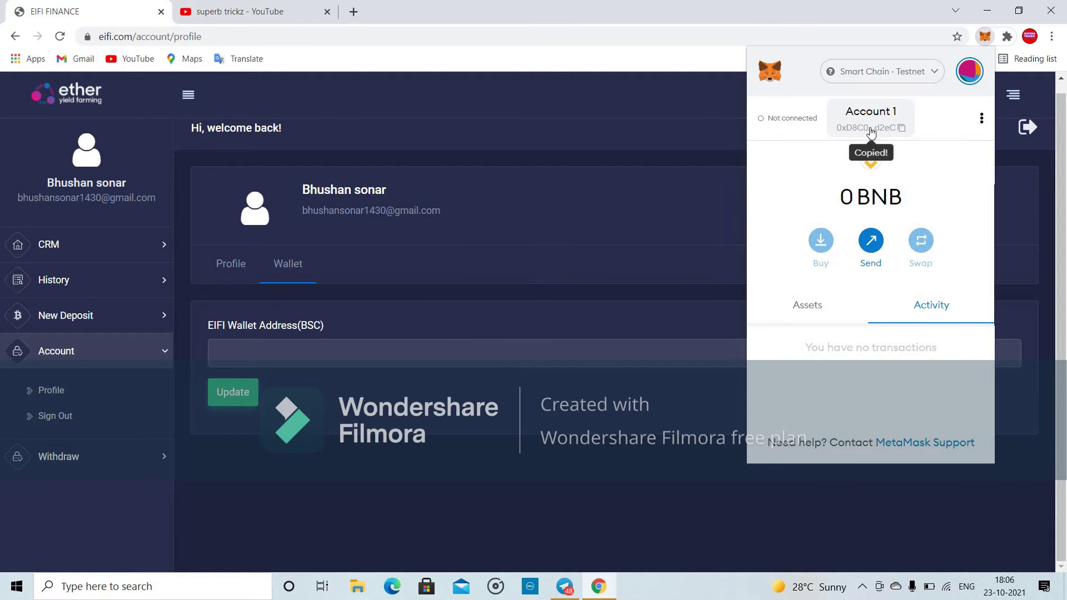
{"action": "left_click", "coordinate": [913, 73]}
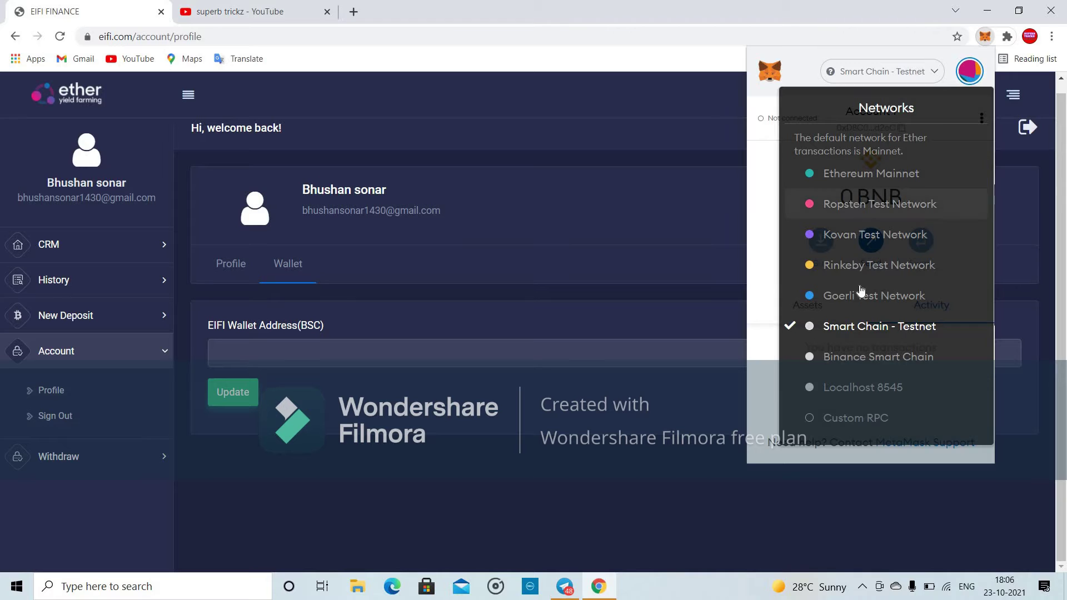
{"action": "left_click", "coordinate": [867, 357]}
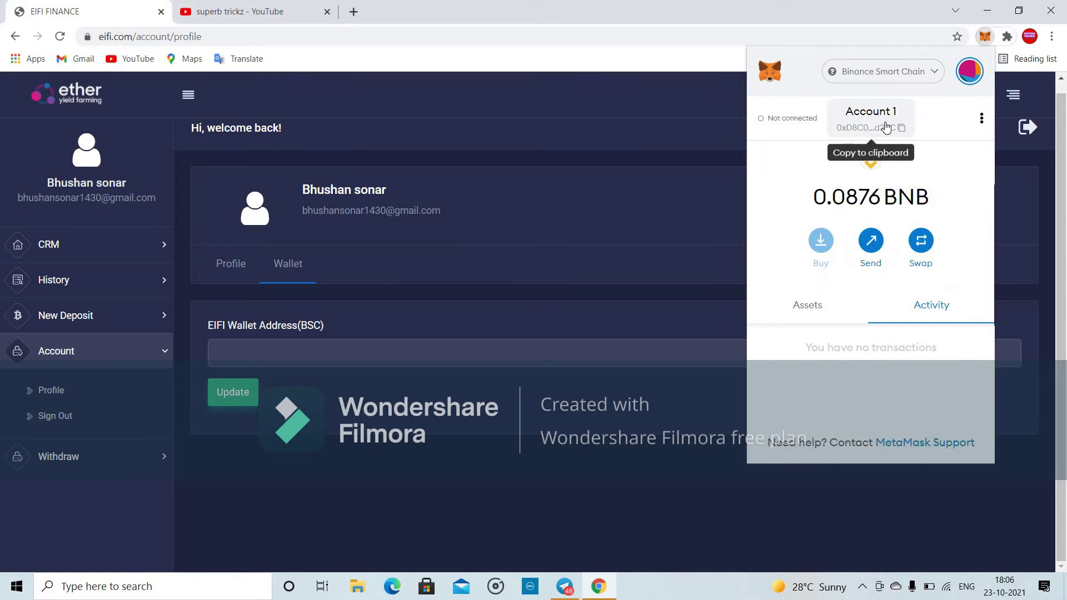
Step: Copy the address of Account 1 from MetaMask and paste it as the EIFI Wallet Address(BSC)
{"action": "left_click", "coordinate": [883, 129]}
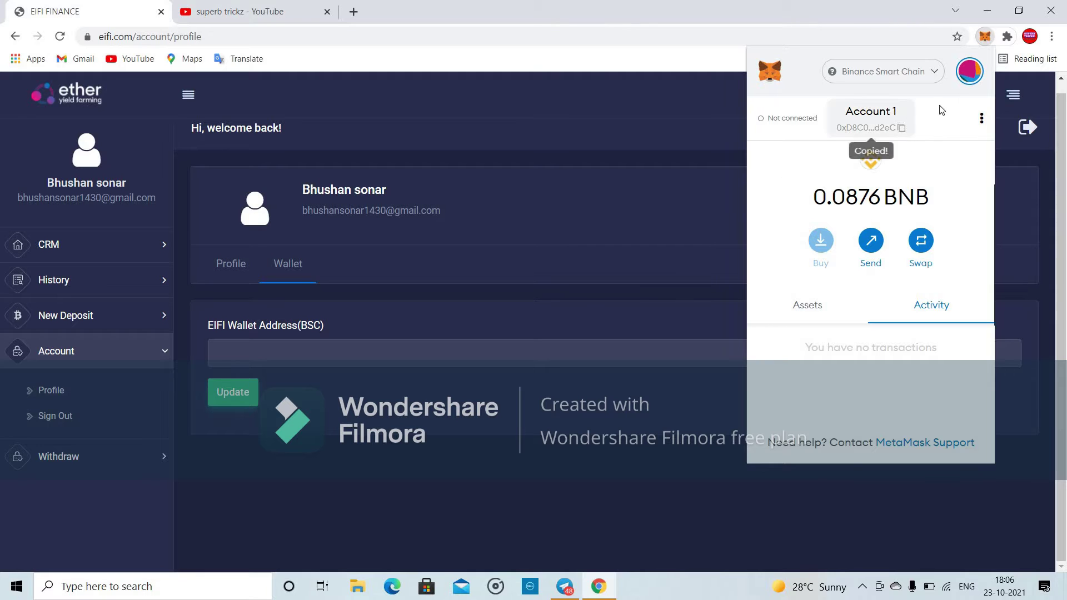
{"action": "key", "text": "Escape"}
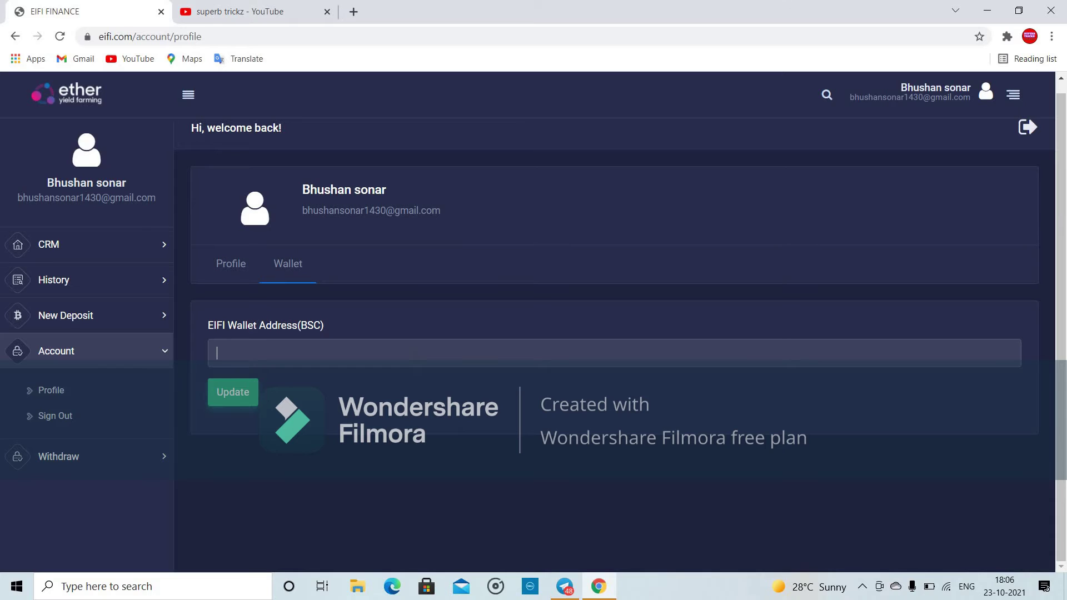
{"action": "key", "text": "ctrl+v"}
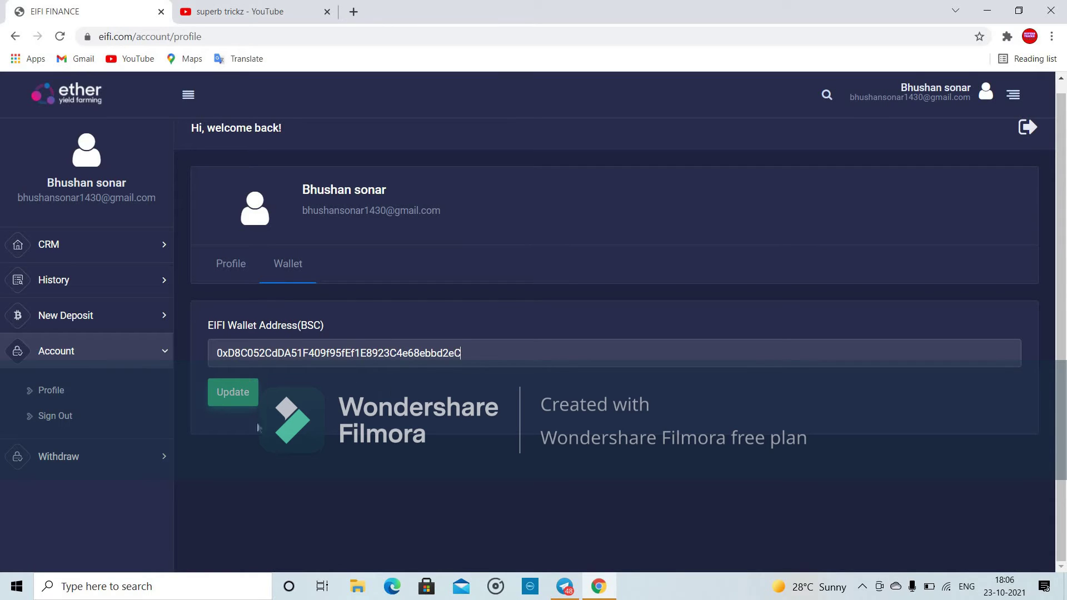
Step: Submit the wallet address update and open the One Time Password Request e-mail from EIFI FINANCE in Gmail in a new browser tab
{"action": "left_click", "coordinate": [248, 394]}
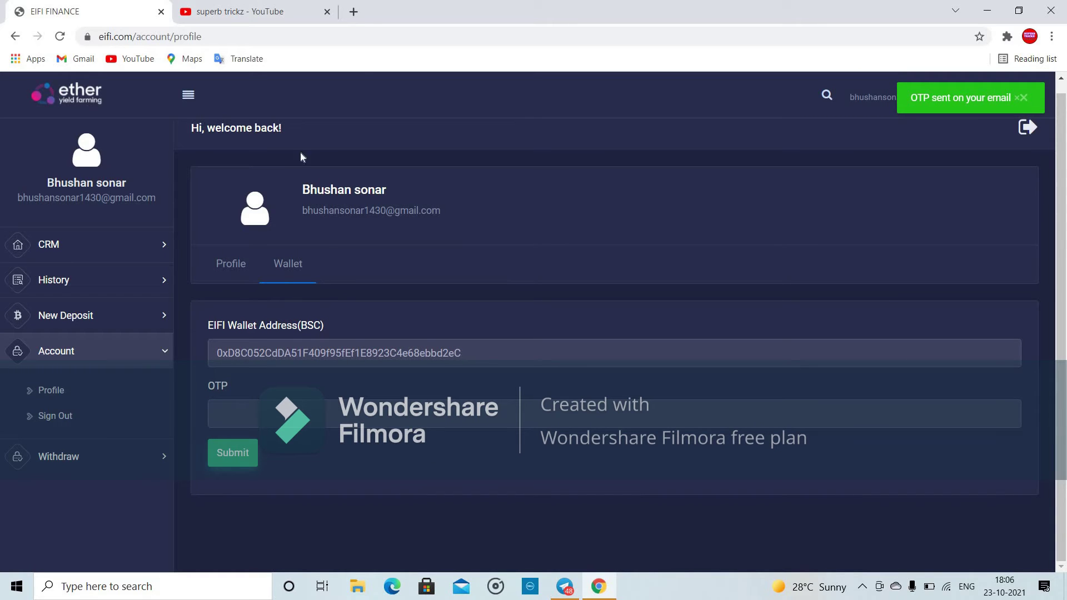
{"action": "left_click", "coordinate": [354, 12]}
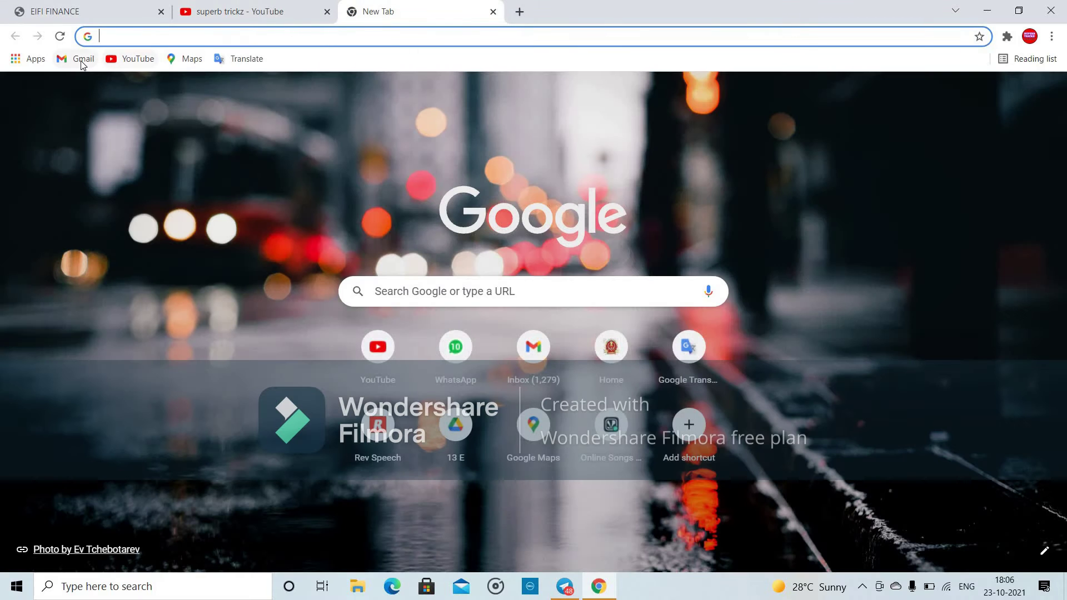
{"action": "left_click", "coordinate": [82, 60]}
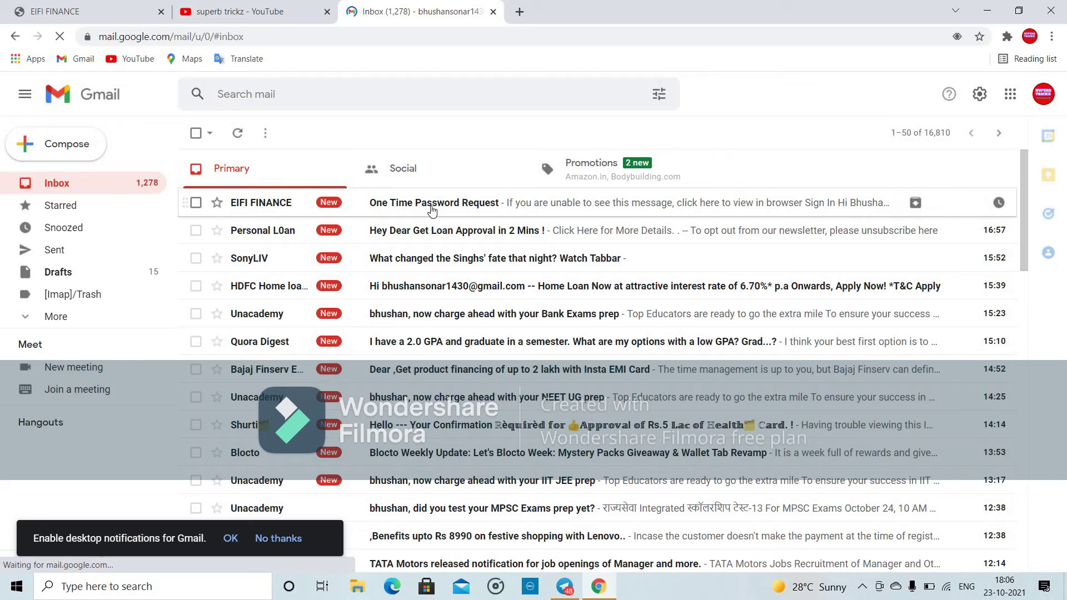
{"action": "left_click", "coordinate": [387, 210]}
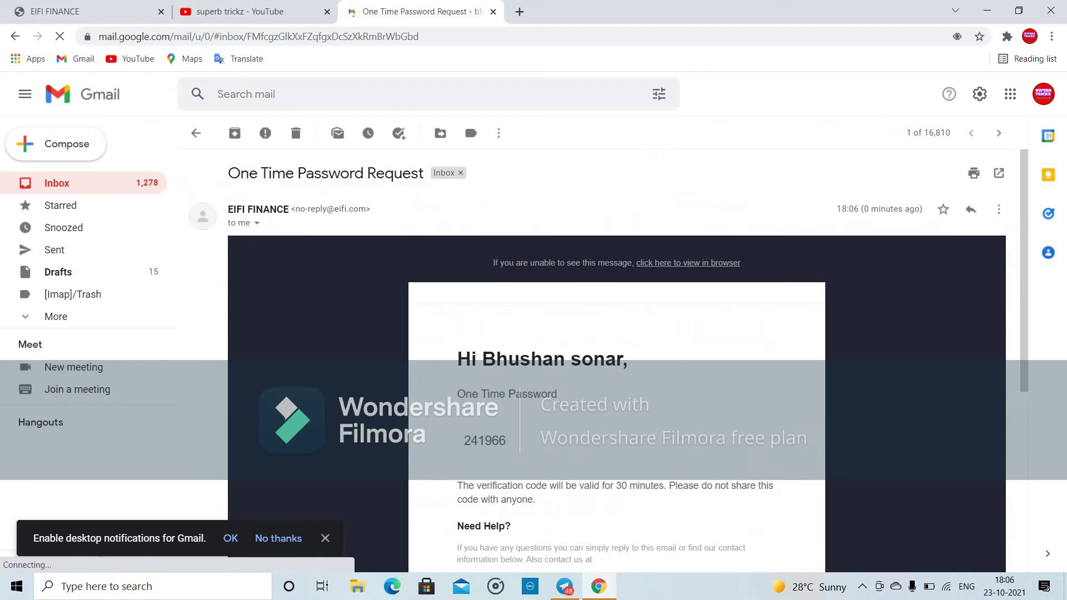
{"action": "scroll", "coordinate": [497, 264], "scroll_direction": "down", "scroll_amount": 2}
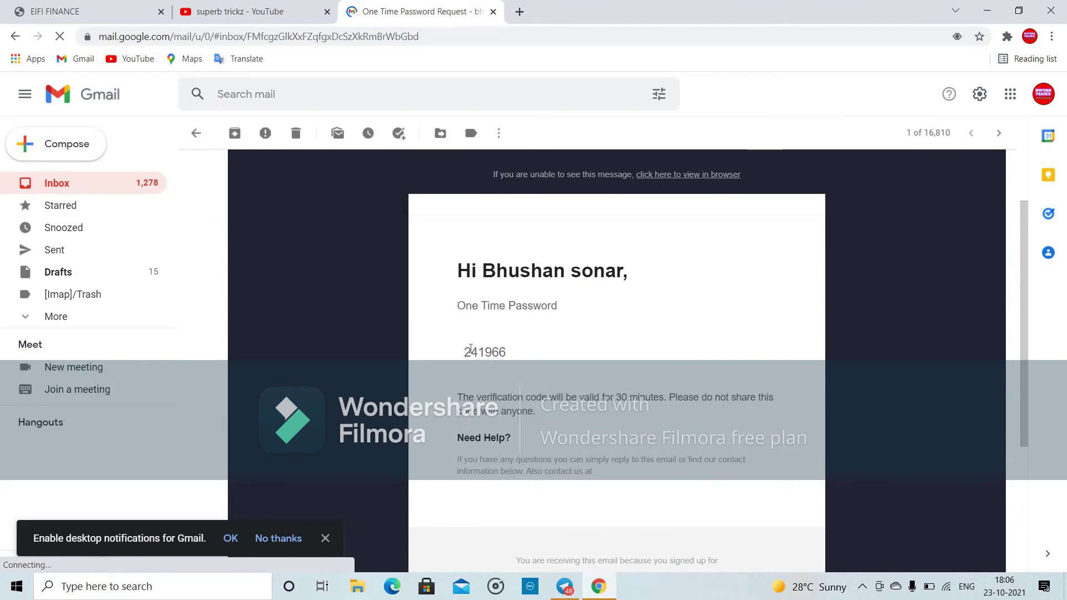
Step: Try to copy the one-time password from the e-mail into the OTP field of the EIFI wallet settings
{"action": "double_click", "coordinate": [471, 348]}
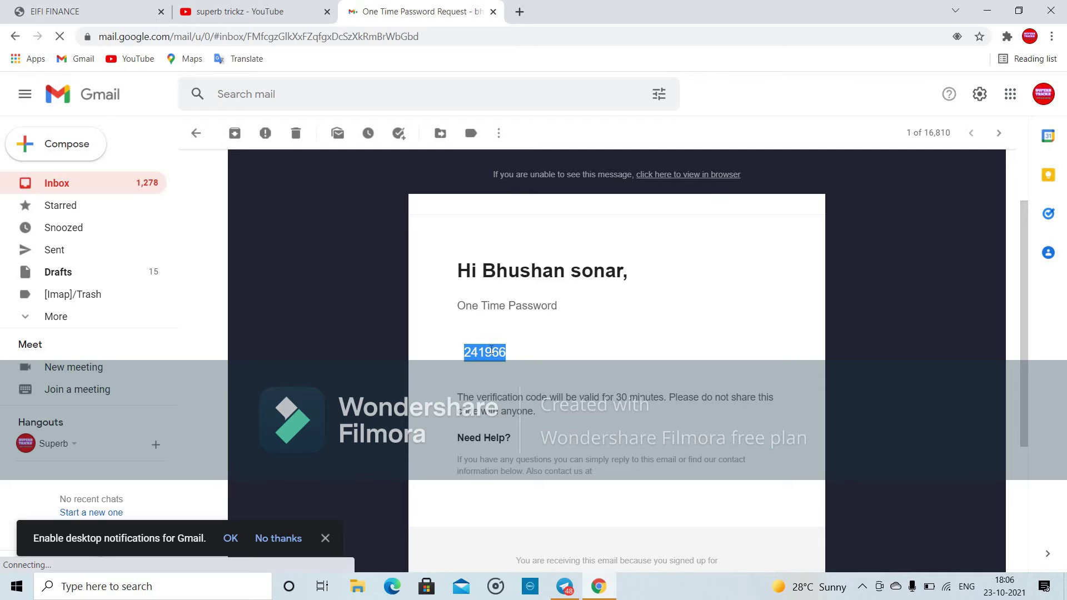
{"action": "left_click", "coordinate": [56, 11]}
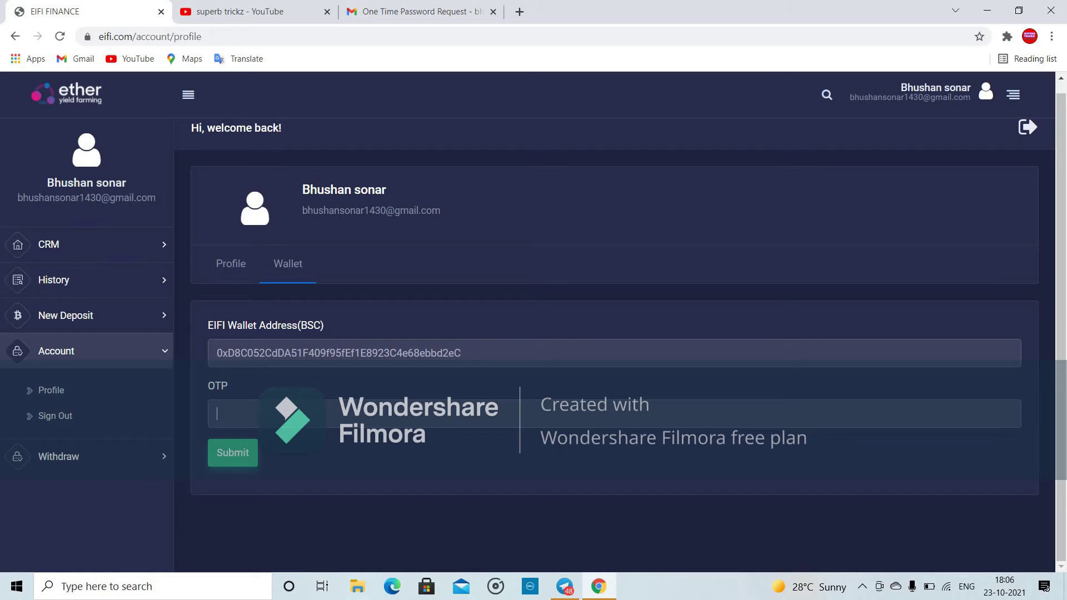
{"action": "key", "text": "ctrl+v"}
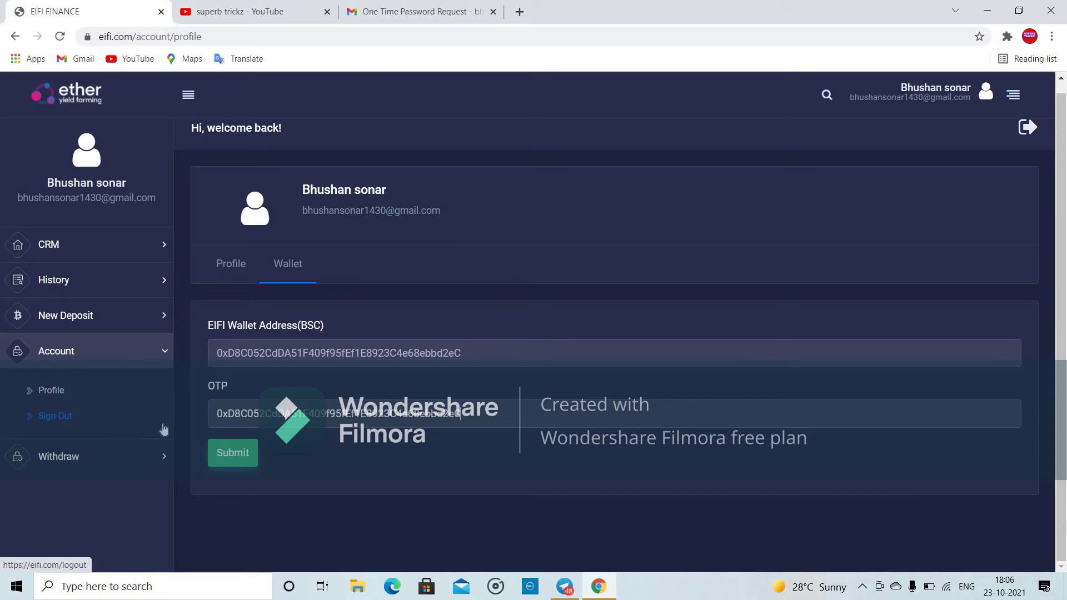
Step: Copy the one-time password from the Gmail message, replace the OTP field's content with it, and submit the wallet address update
{"action": "left_click", "coordinate": [381, 13]}
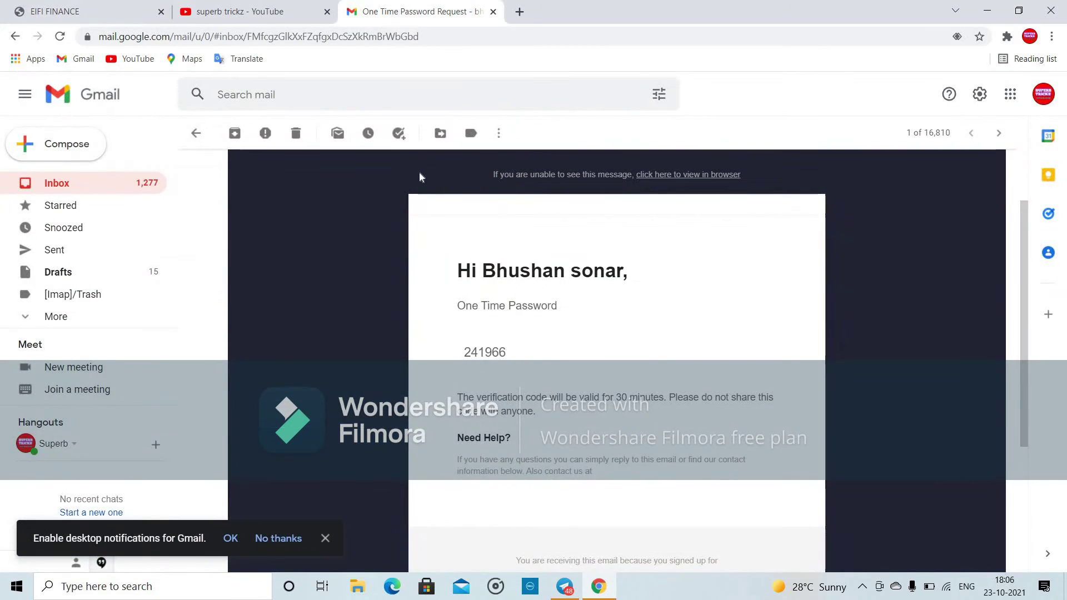
{"action": "double_click", "coordinate": [476, 354]}
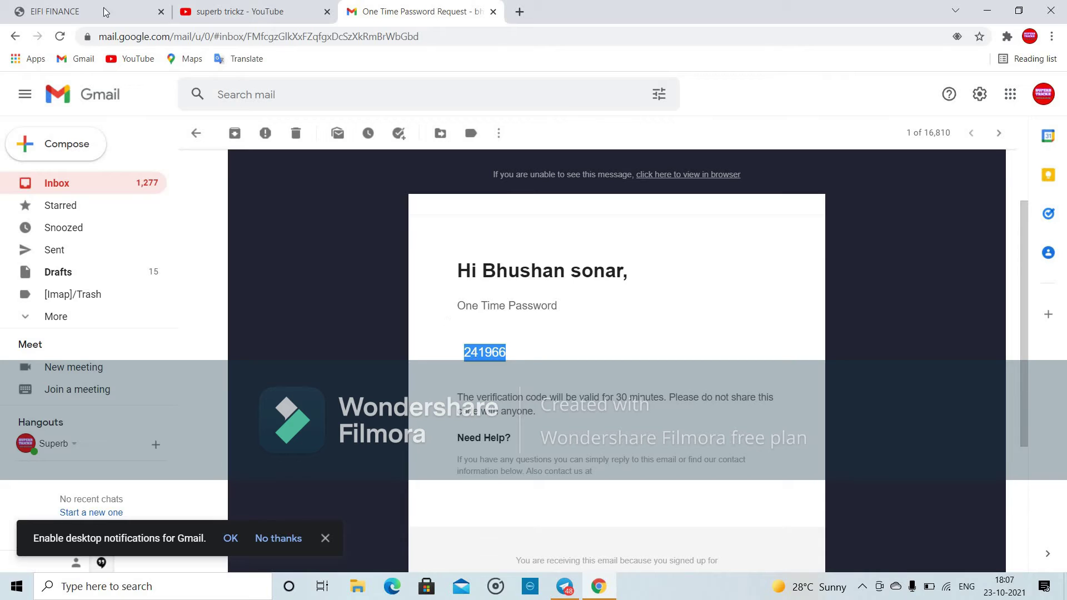
{"action": "left_click", "coordinate": [42, 16]}
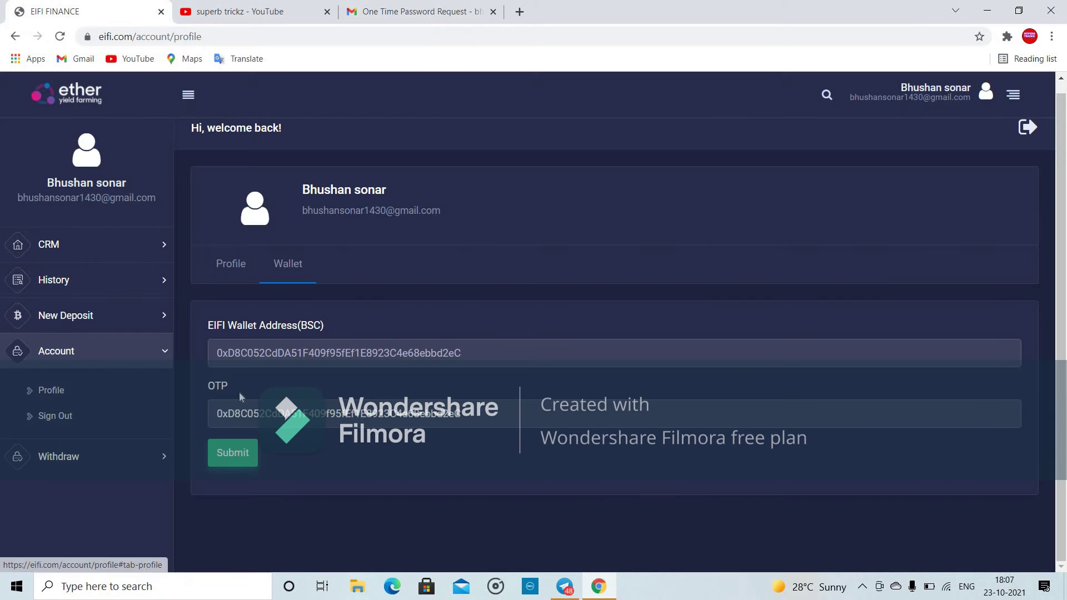
{"action": "key", "text": "ctrl+a"}
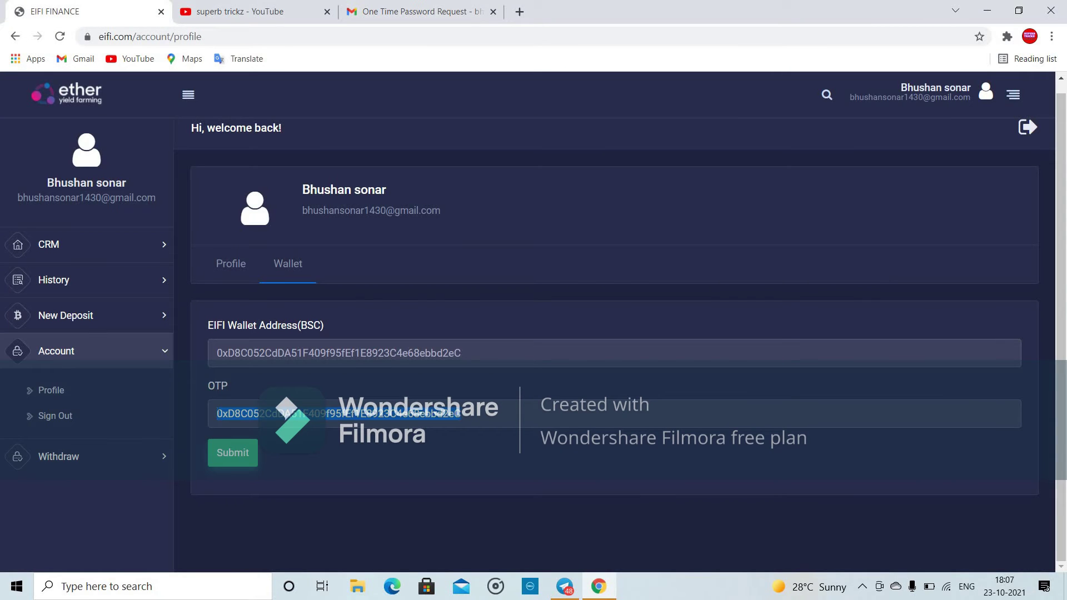
{"action": "key", "text": "ctrl+v"}
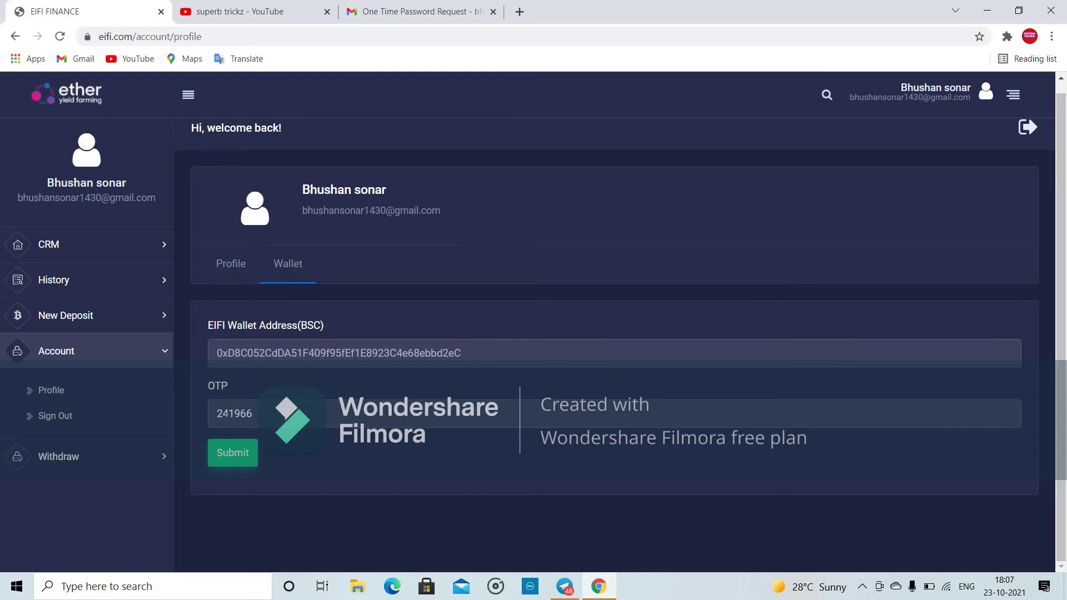
{"action": "left_click", "coordinate": [233, 453]}
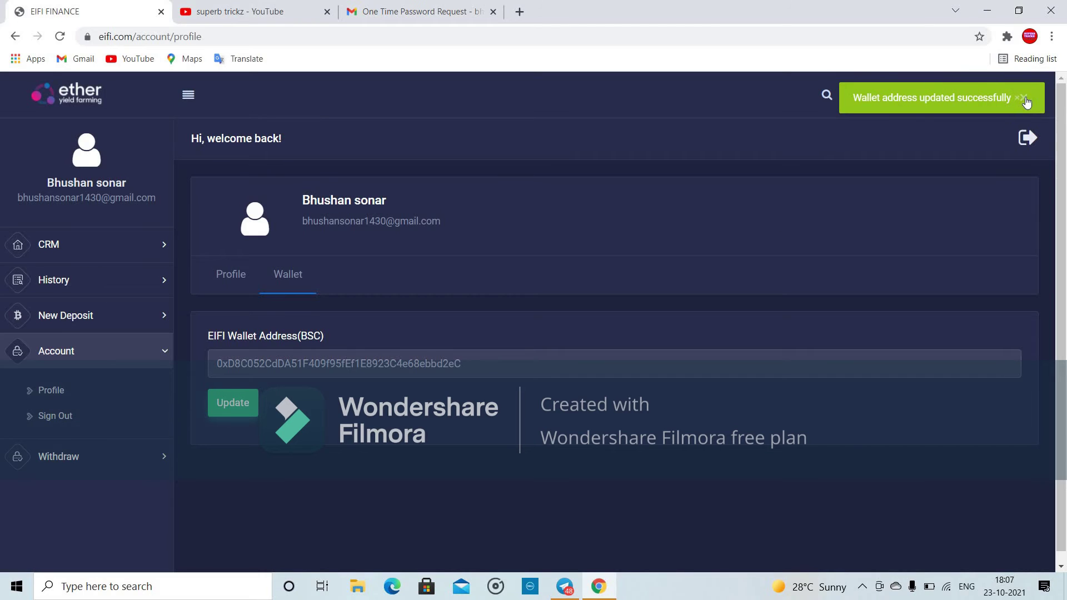
{"action": "left_click", "coordinate": [1023, 99]}
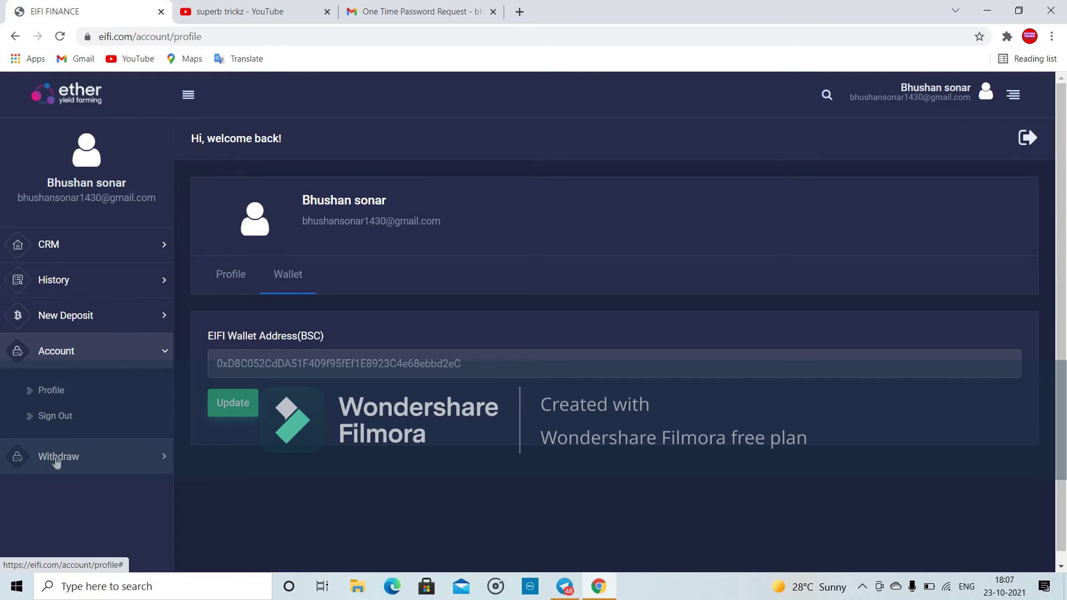
Step: Open the EIFI Withdraw page and request a withdrawal with an amount of 1
{"action": "left_click", "coordinate": [55, 463]}
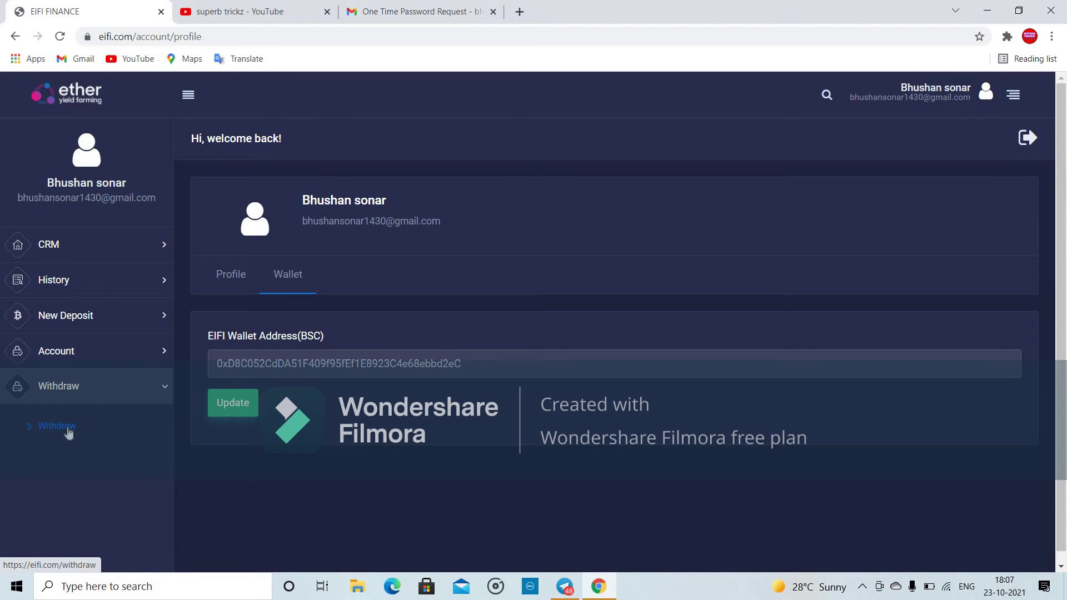
{"action": "left_click", "coordinate": [61, 429]}
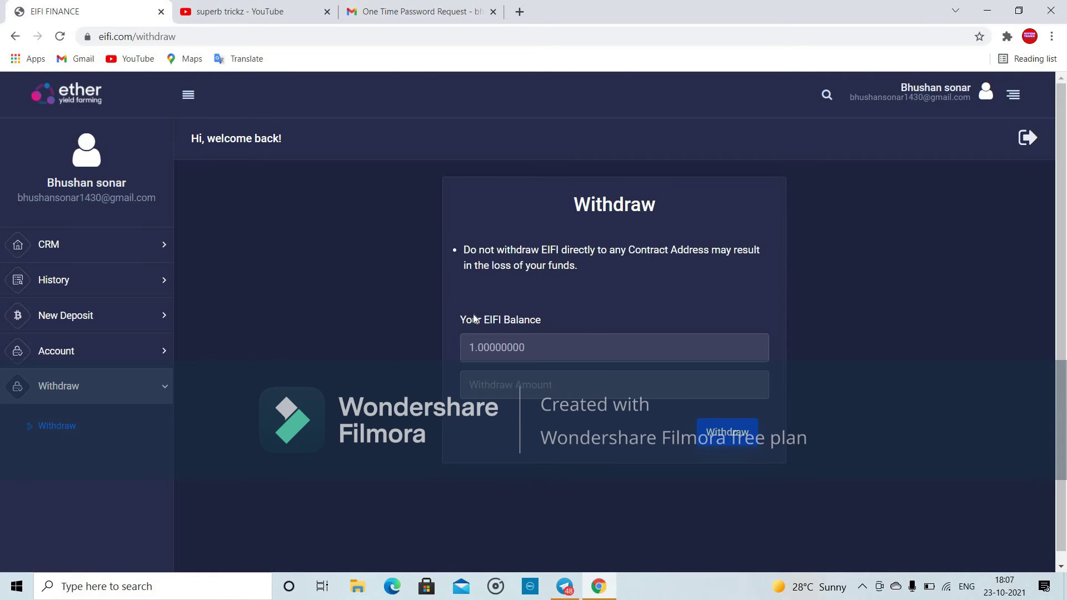
{"action": "left_click", "coordinate": [500, 384]}
{"action": "type", "text": "1"}
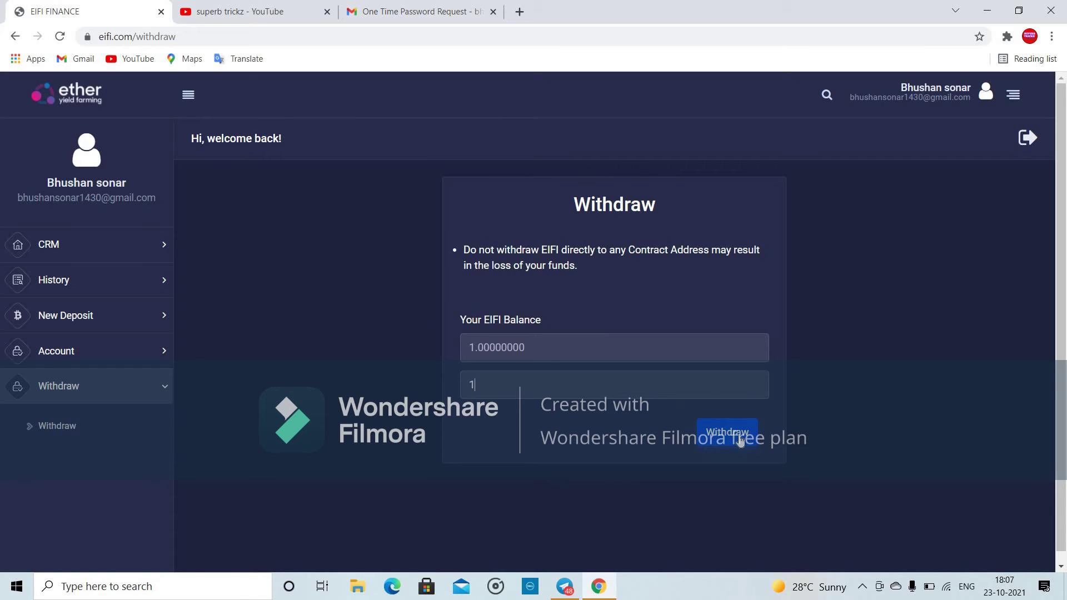
{"action": "left_click", "coordinate": [739, 438]}
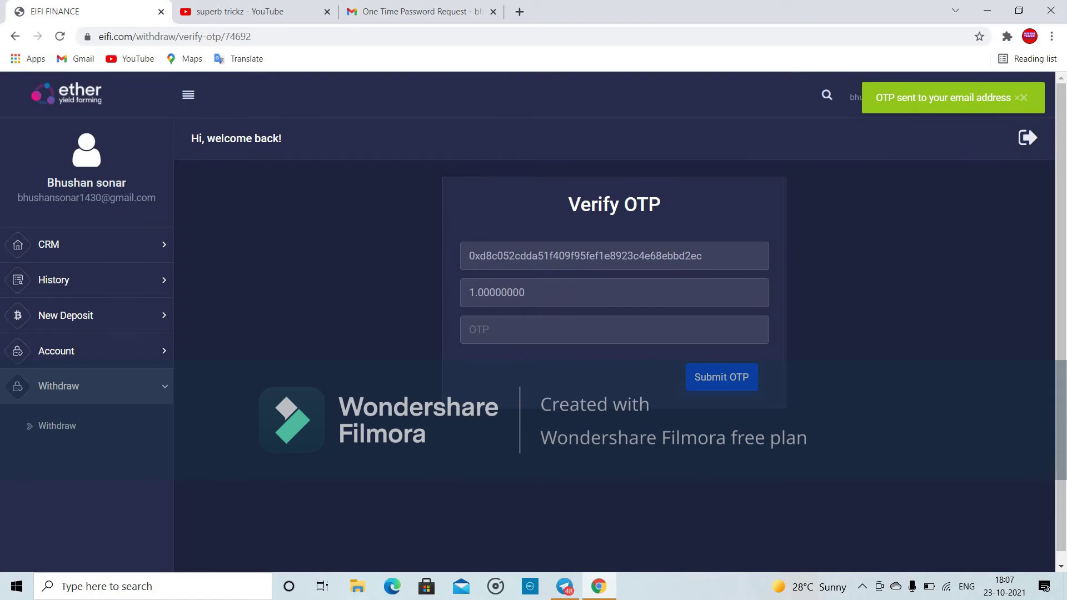
Step: Switch to Gmail and open the newest One Time Password Request message from EIFI FINANCE
{"action": "left_click", "coordinate": [382, 14]}
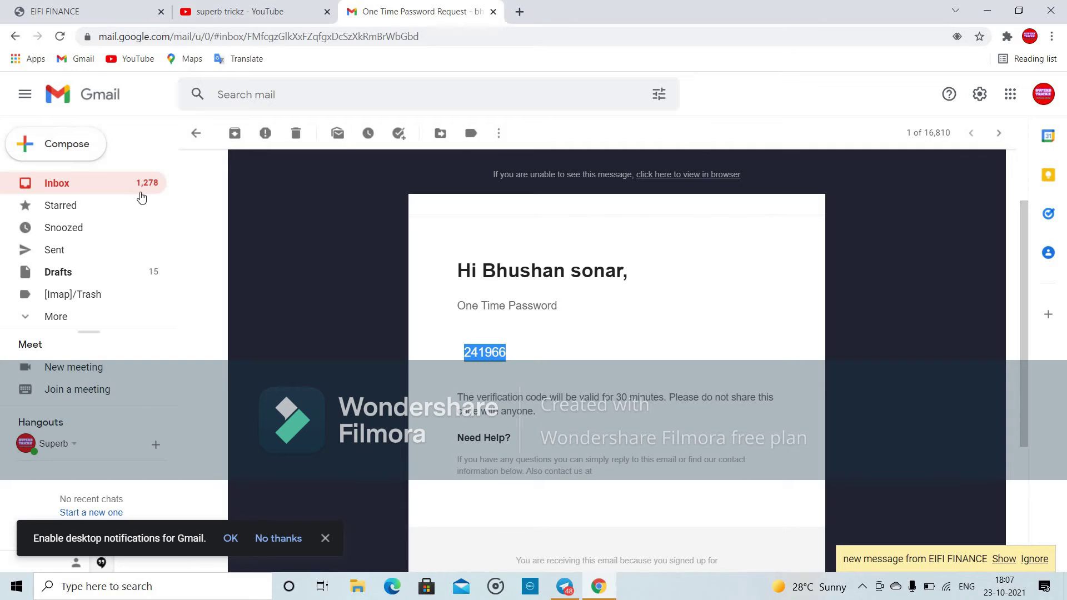
{"action": "left_click", "coordinate": [196, 133]}
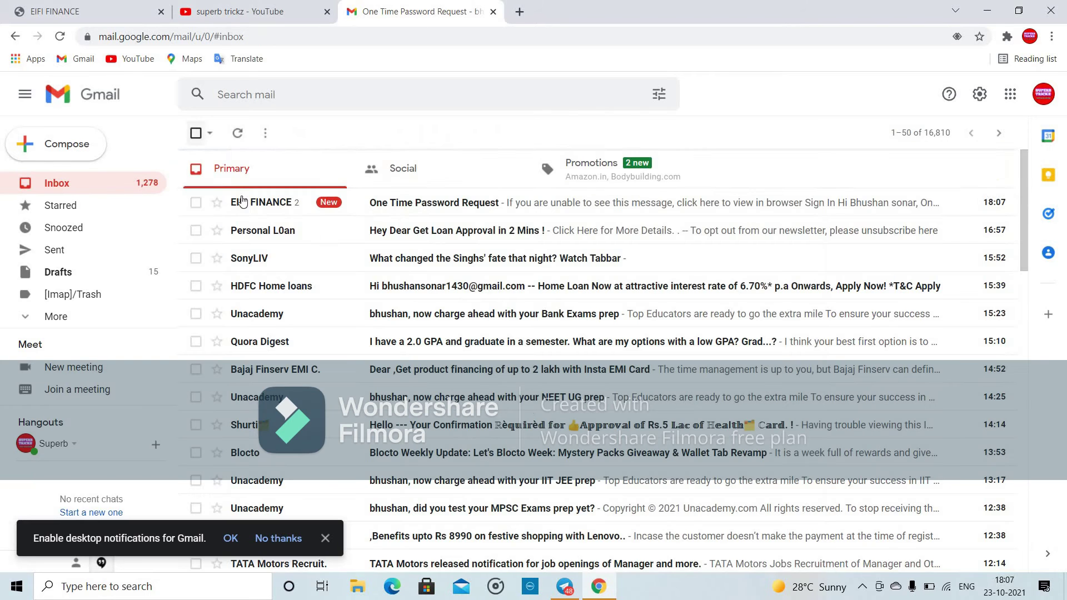
{"action": "left_click", "coordinate": [372, 206]}
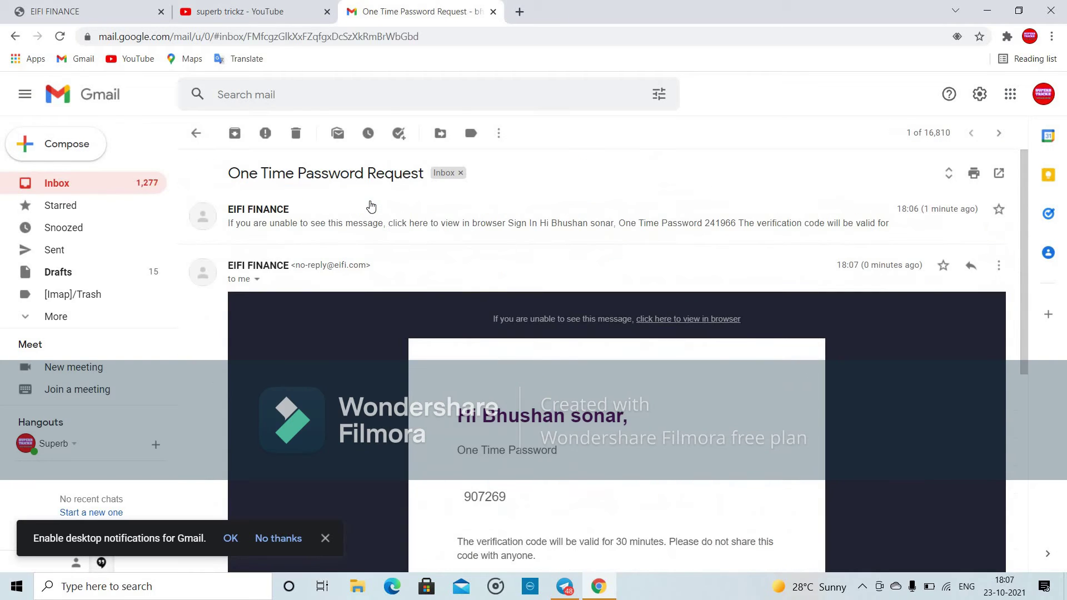
{"action": "scroll", "coordinate": [434, 269], "scroll_direction": "down", "scroll_amount": 2}
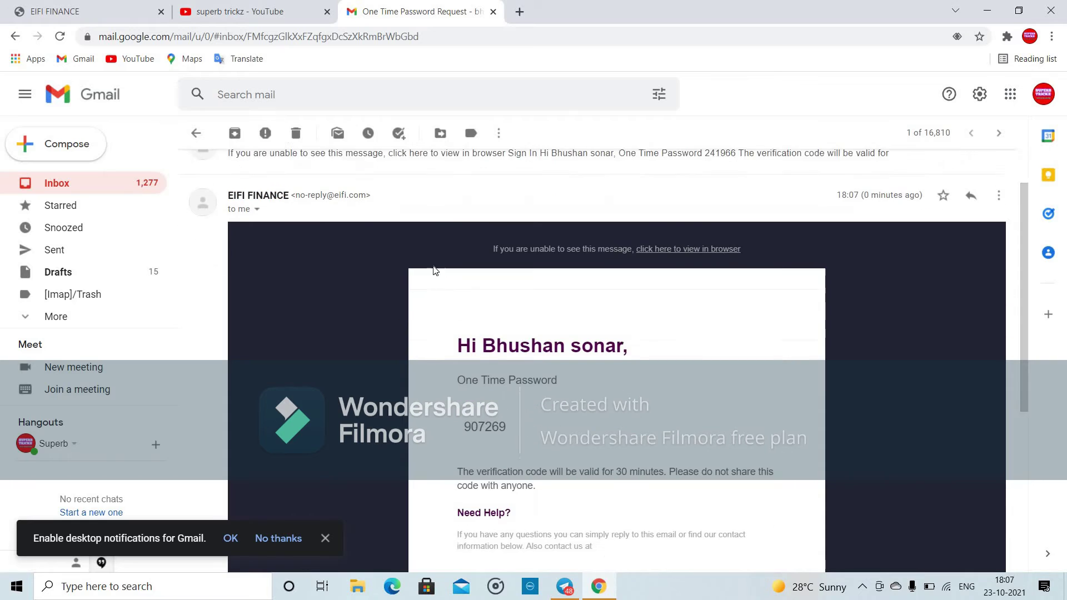
Step: Try to copy the new one-time password into the withdrawal's OTP field and submit it
{"action": "double_click", "coordinate": [465, 423]}
{"action": "left_click", "coordinate": [495, 418]}
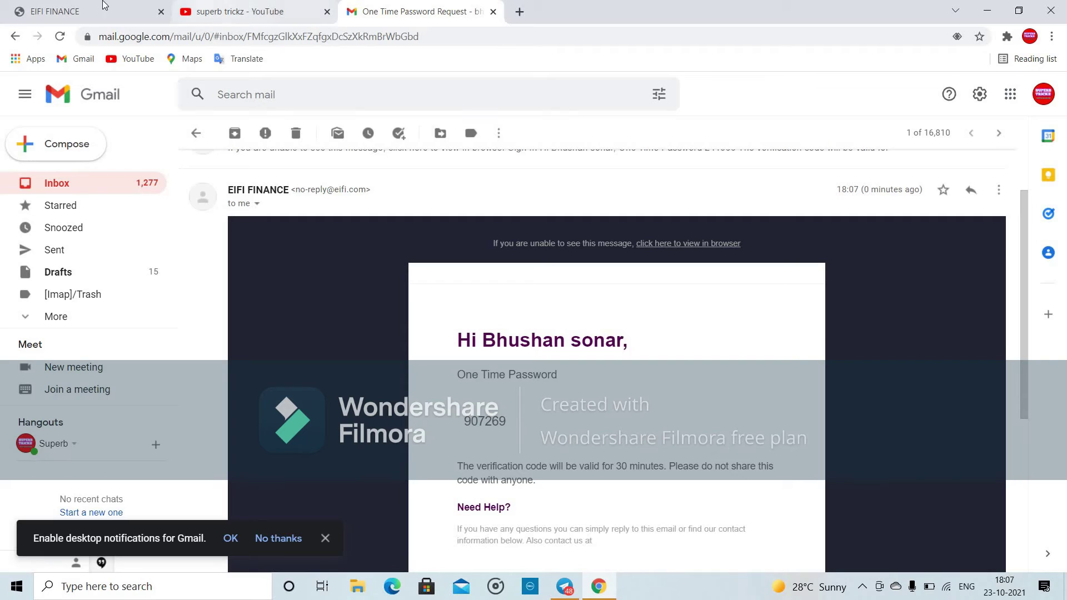
{"action": "left_click", "coordinate": [83, 11]}
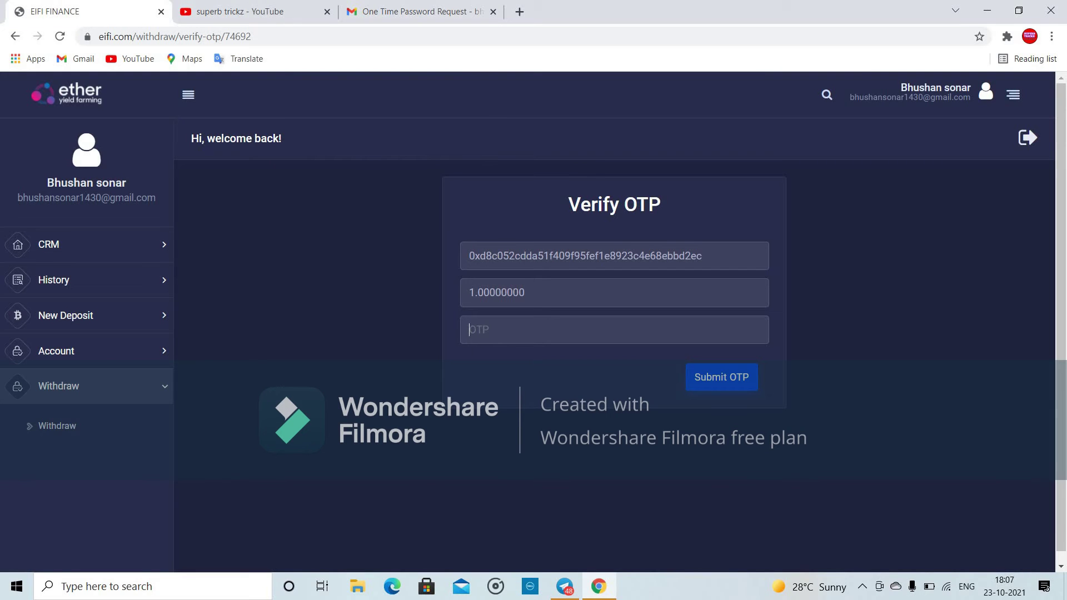
{"action": "key", "text": "ctrl+v"}
{"action": "left_click", "coordinate": [737, 377]}
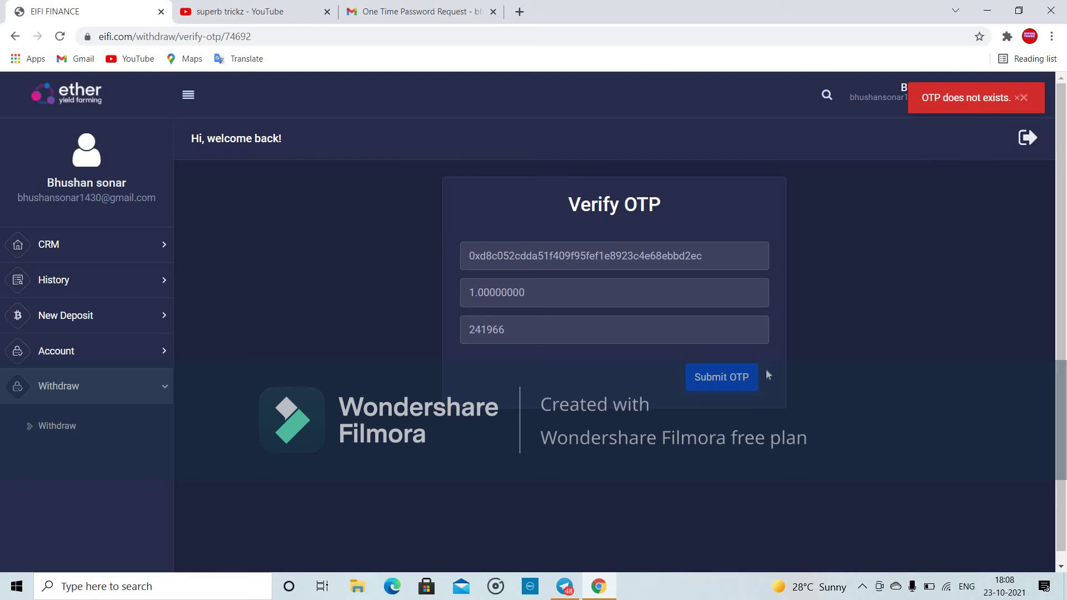
{"action": "left_click", "coordinate": [741, 384]}
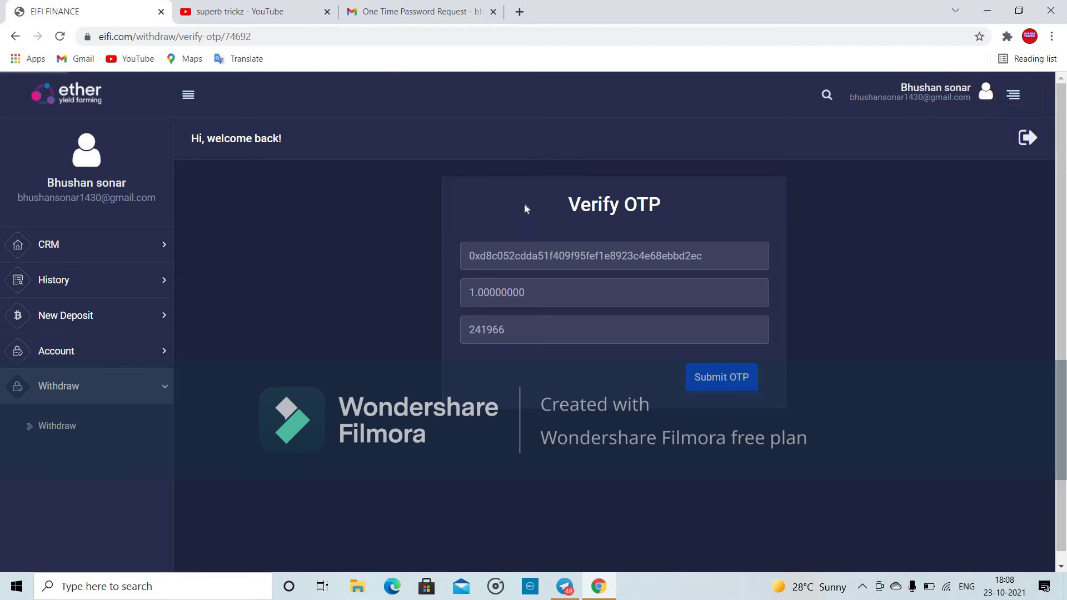
Step: Copy the newest one-time password from the Gmail message and return to the EIFI Verify OTP page
{"action": "left_click", "coordinate": [409, 11]}
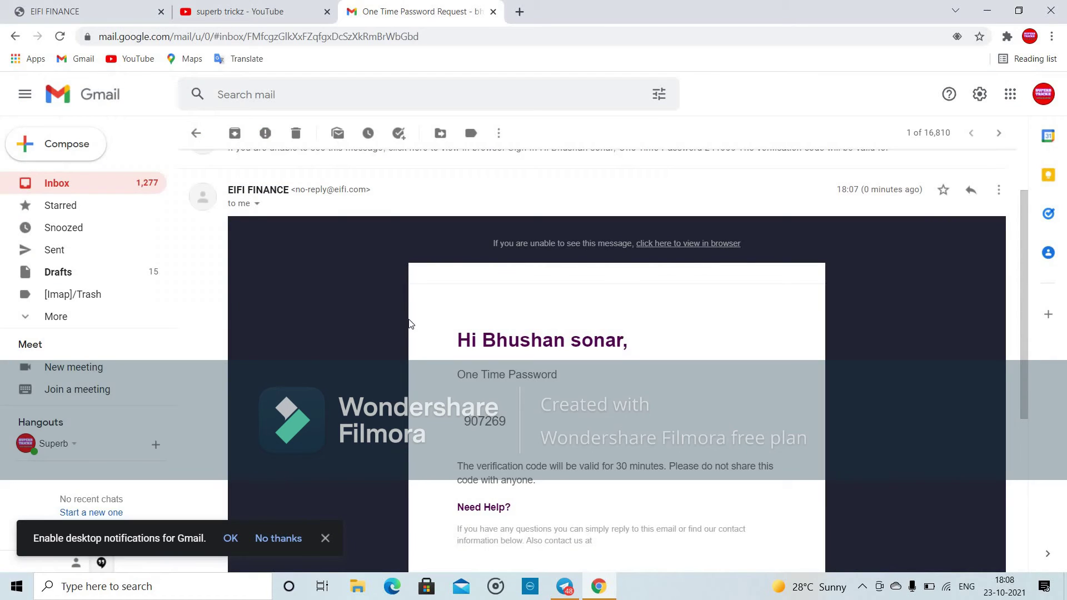
{"action": "double_click", "coordinate": [466, 418]}
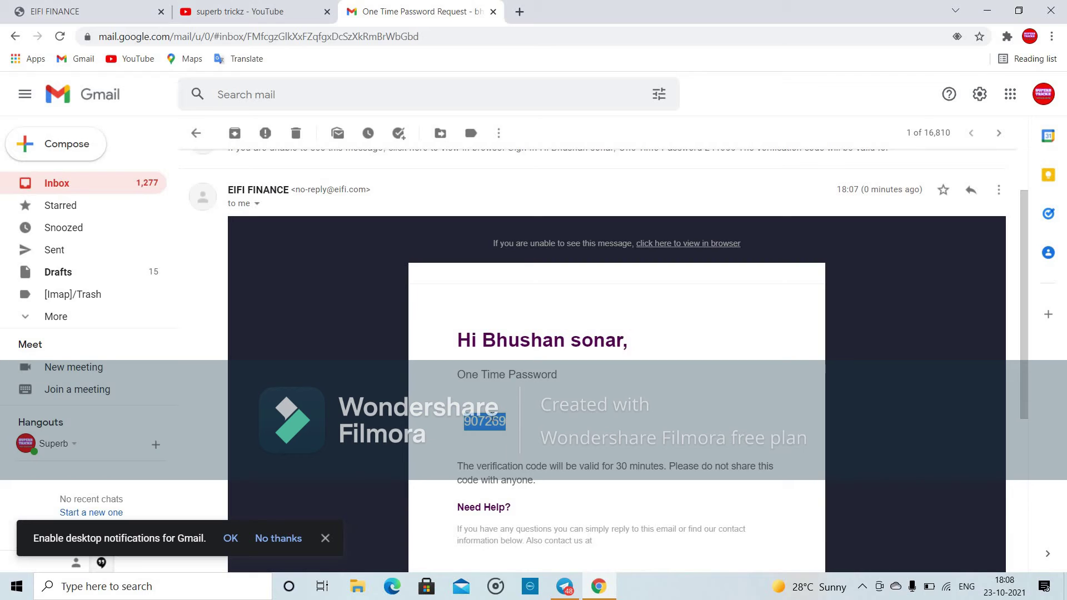
{"action": "right_click", "coordinate": [493, 421]}
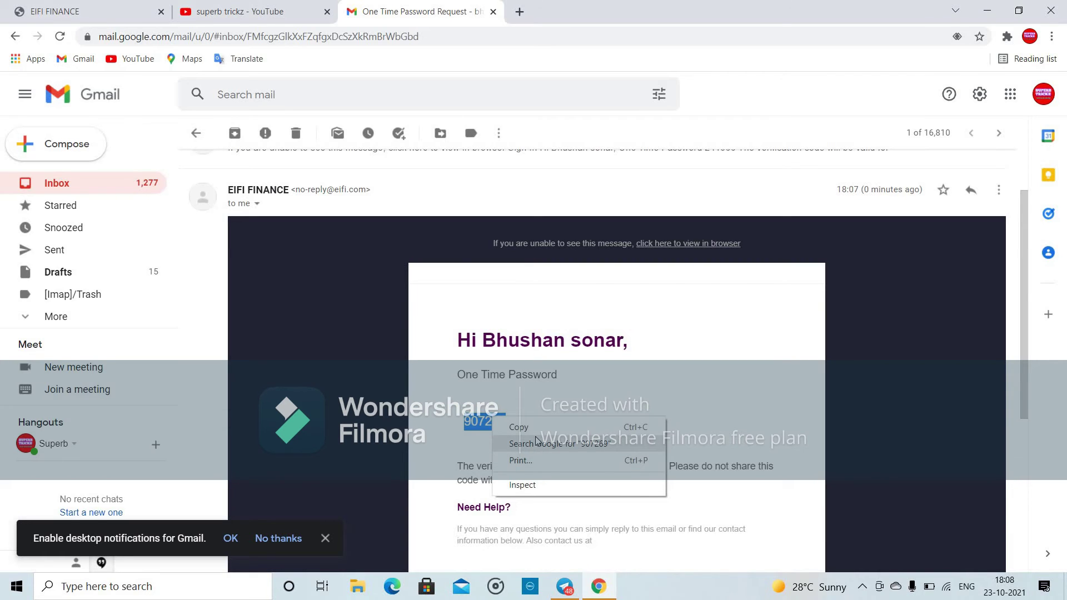
{"action": "left_click", "coordinate": [519, 428]}
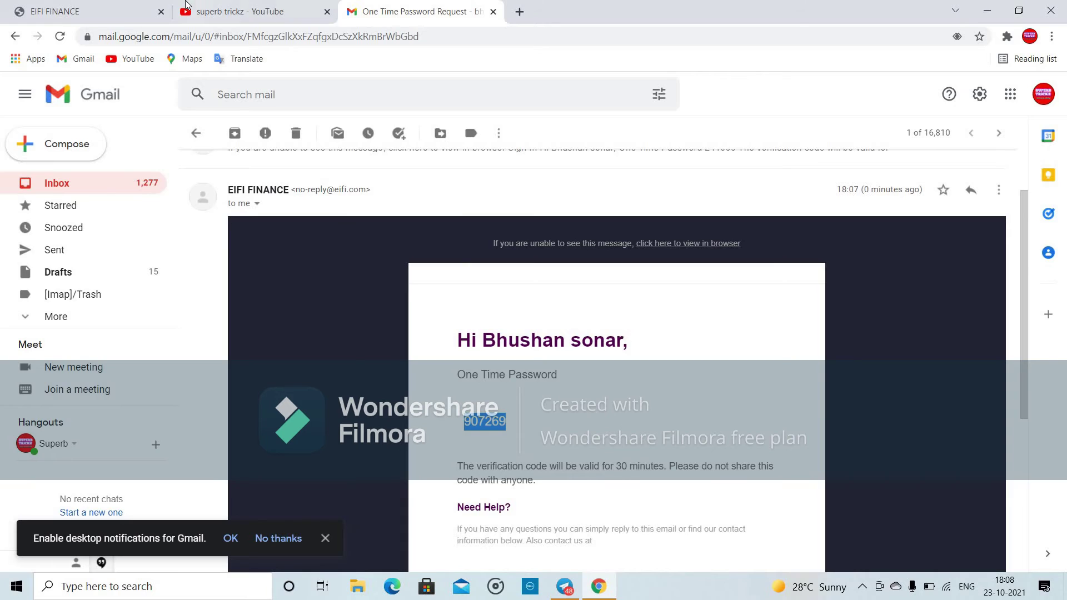
{"action": "left_click", "coordinate": [95, 6]}
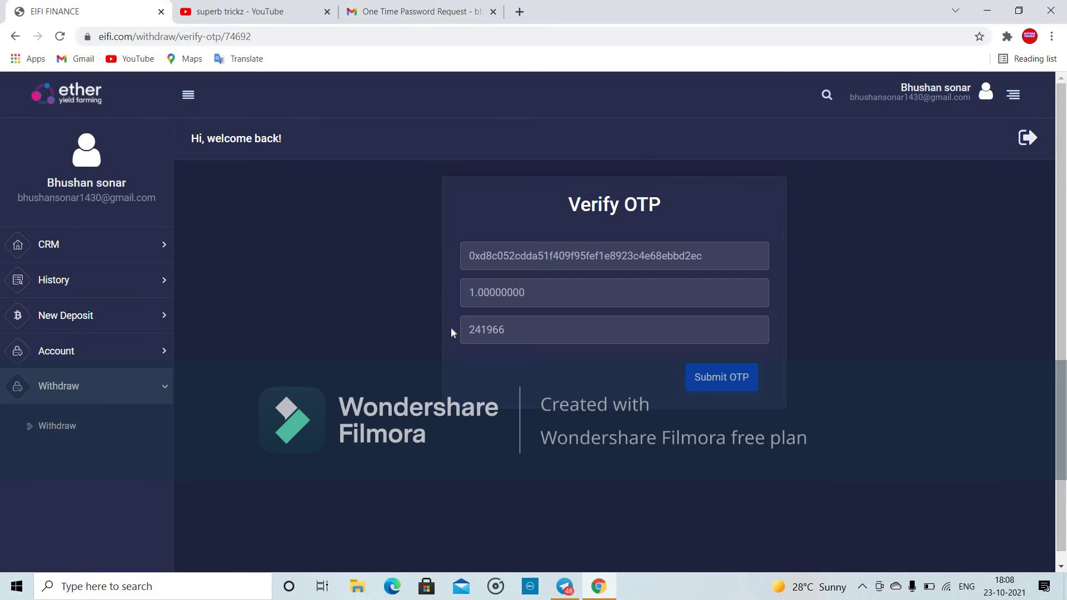
Step: Replace the code in the withdrawal's OTP field with the copied one-time password and submit it
{"action": "left_click", "coordinate": [470, 330]}
{"action": "key", "text": "shift+Right"}
{"action": "key", "text": "shift+Right"}
{"action": "key", "text": "shift+Right"}
{"action": "key", "text": "shift+Right"}
{"action": "key", "text": "shift+Right"}
{"action": "key", "text": "ctrl+v"}
{"action": "left_click", "coordinate": [700, 374]}
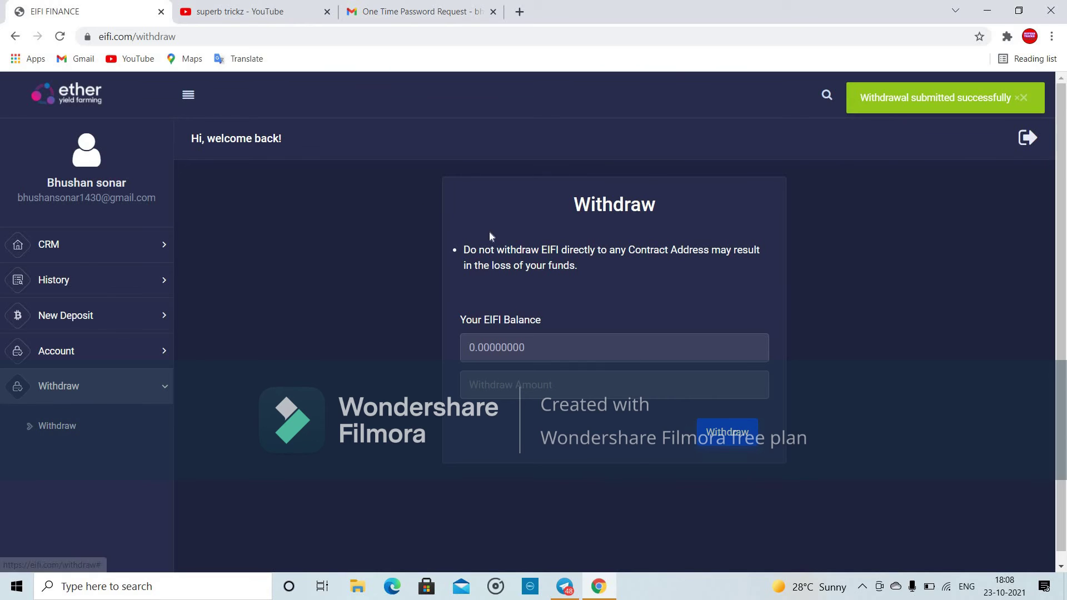
{"action": "left_click", "coordinate": [60, 348]}
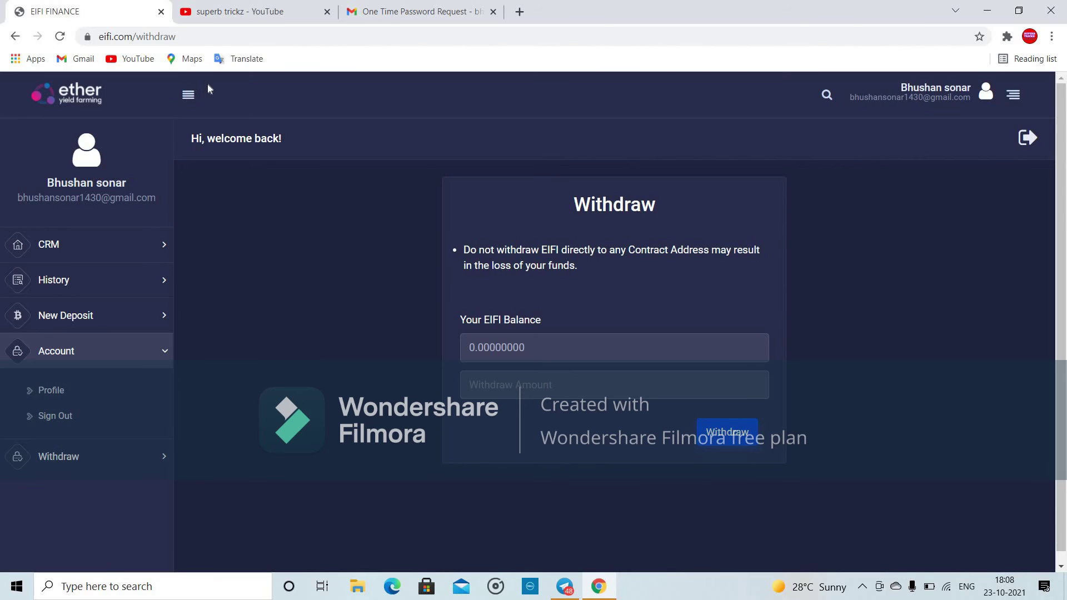
{"action": "left_click", "coordinate": [176, 99]}
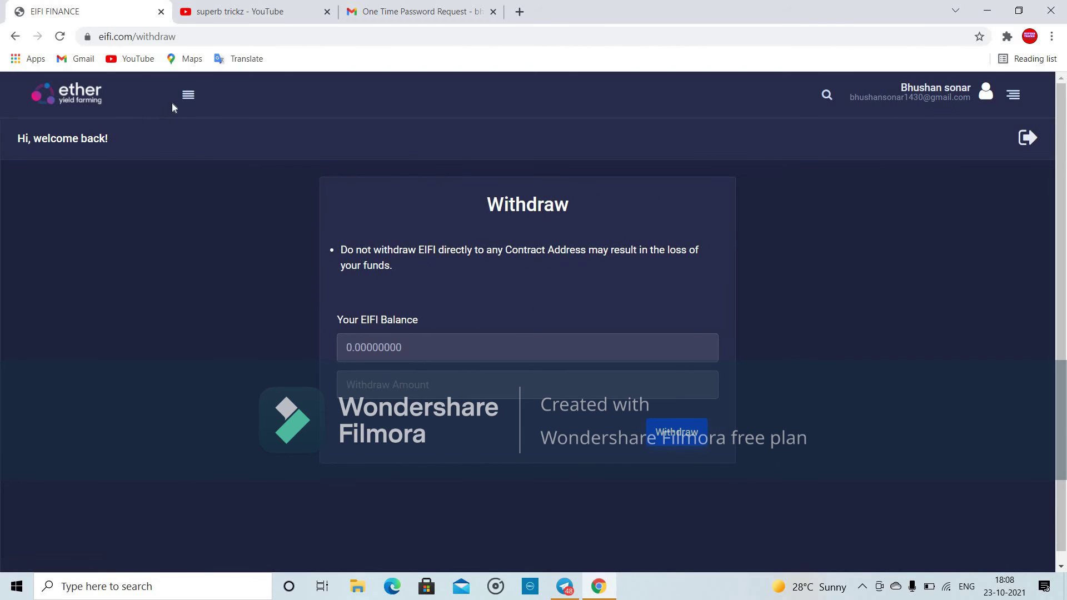
Step: Return to the Verify OTP page and open the account's withdrawal history to check the 1 EIFI request
{"action": "left_click", "coordinate": [184, 102]}
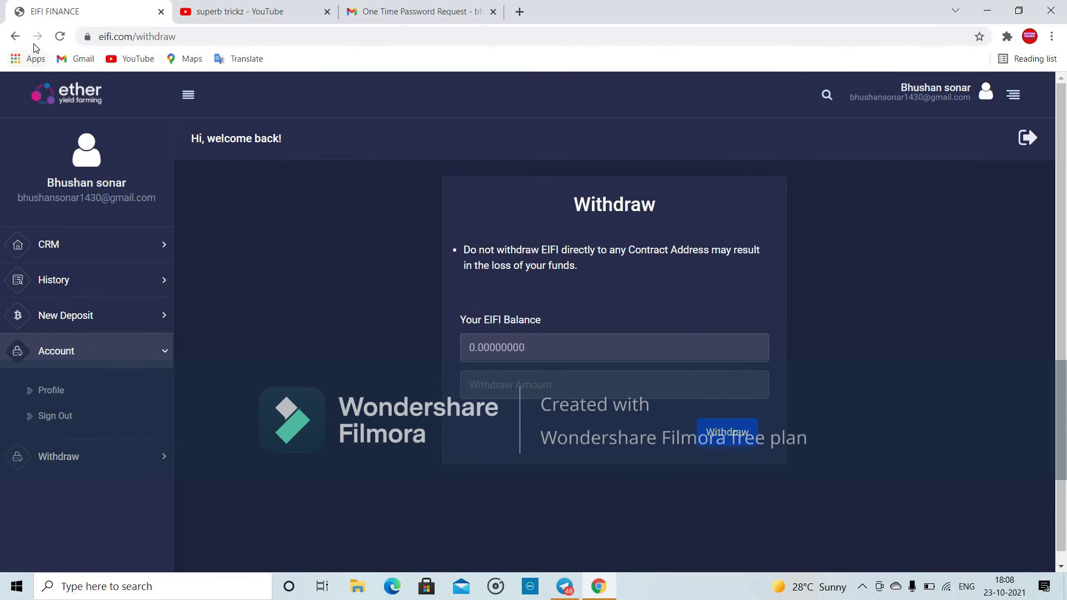
{"action": "left_click", "coordinate": [15, 36]}
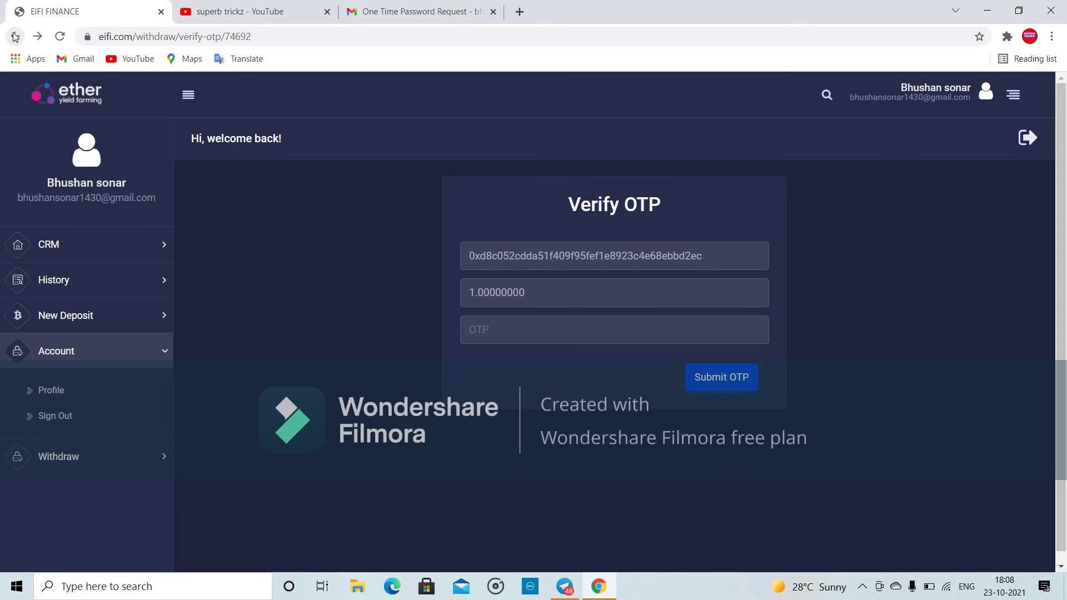
{"action": "left_click", "coordinate": [66, 288]}
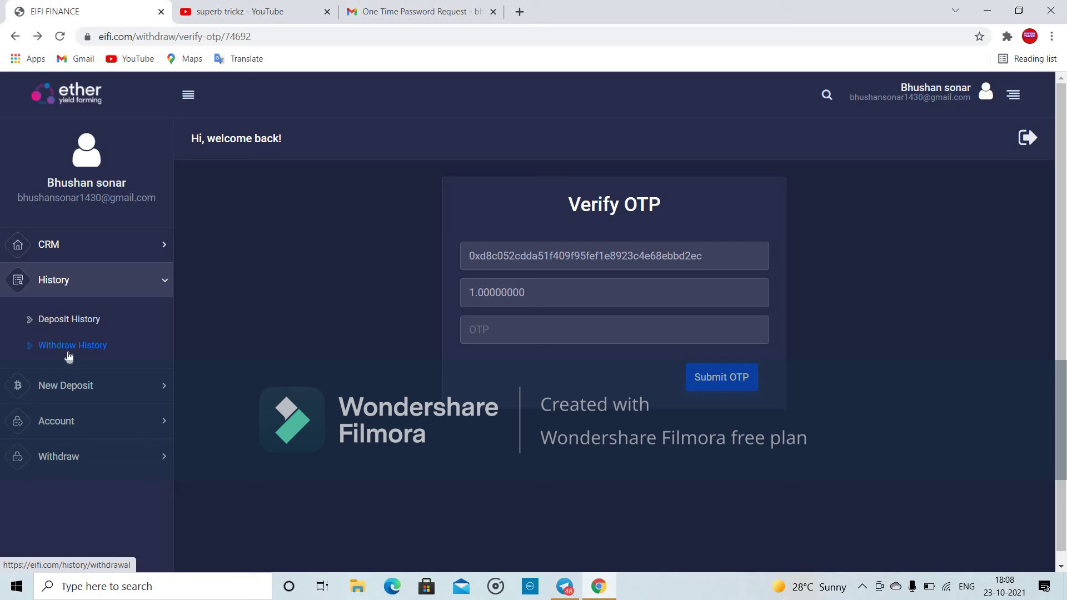
{"action": "left_click", "coordinate": [77, 356]}
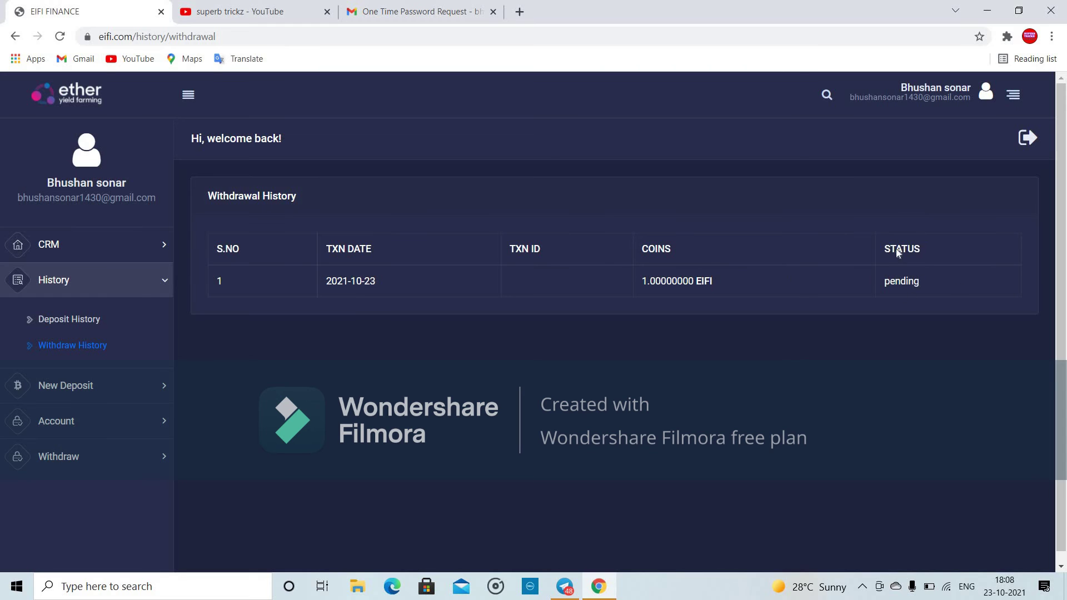
Step: Open the MetaMask wallet's assets on Binance Smart Chain and bring up the custom token import form to review its fields
{"action": "left_click", "coordinate": [1007, 36]}
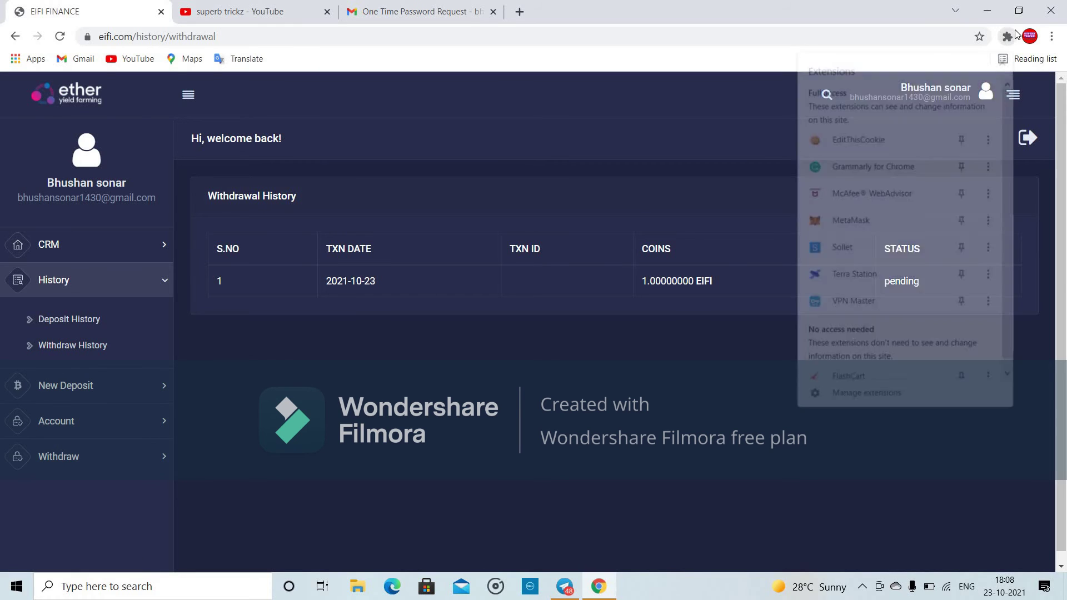
{"action": "left_click", "coordinate": [846, 219]}
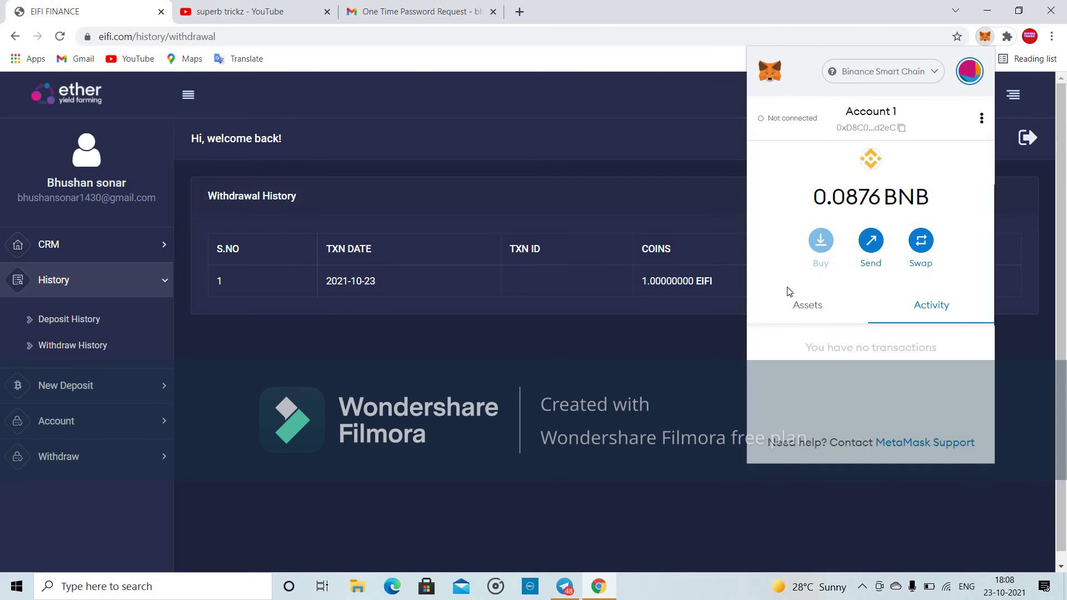
{"action": "left_click", "coordinate": [814, 315]}
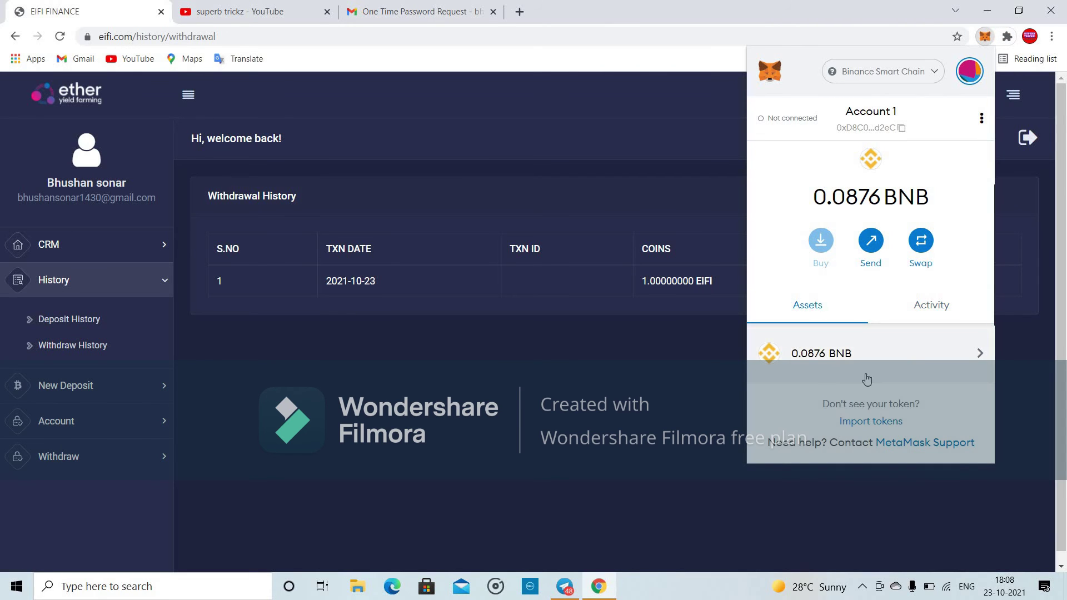
{"action": "left_click", "coordinate": [872, 422]}
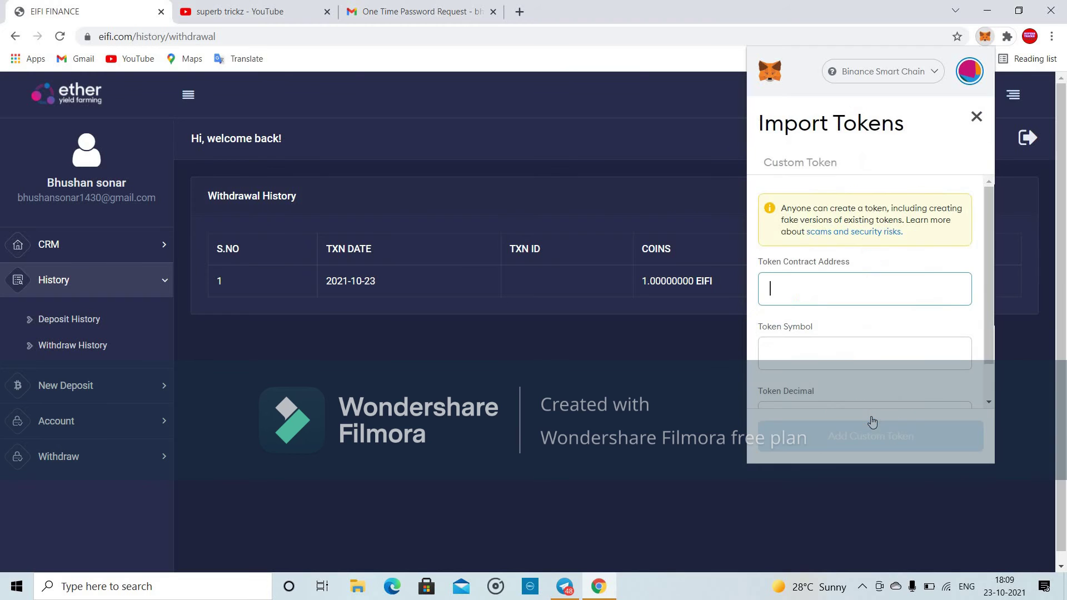
{"action": "scroll", "coordinate": [824, 273], "scroll_direction": "down", "scroll_amount": 1}
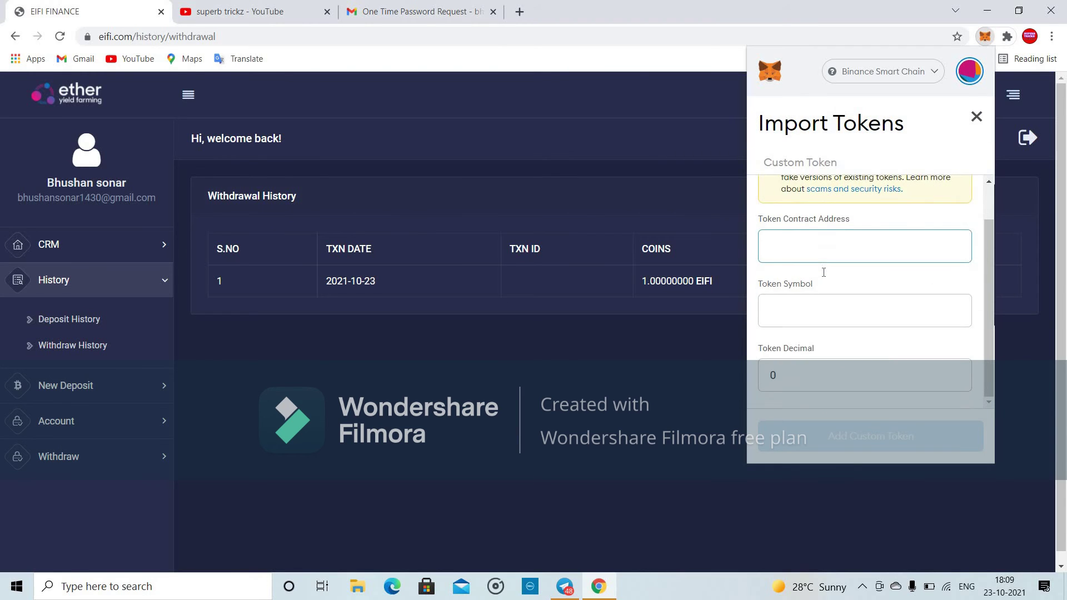
{"action": "scroll", "coordinate": [824, 272], "scroll_direction": "up", "scroll_amount": 1}
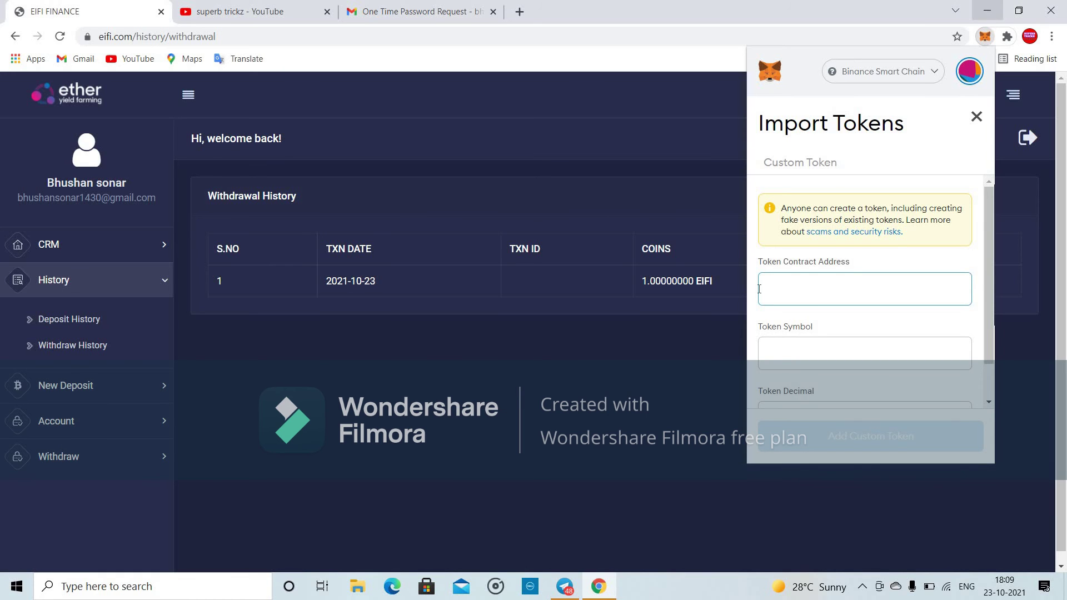
Step: Switch to Telegram and look through the posts in the Superb Trickz (Official) channel
{"action": "left_click", "coordinate": [566, 585]}
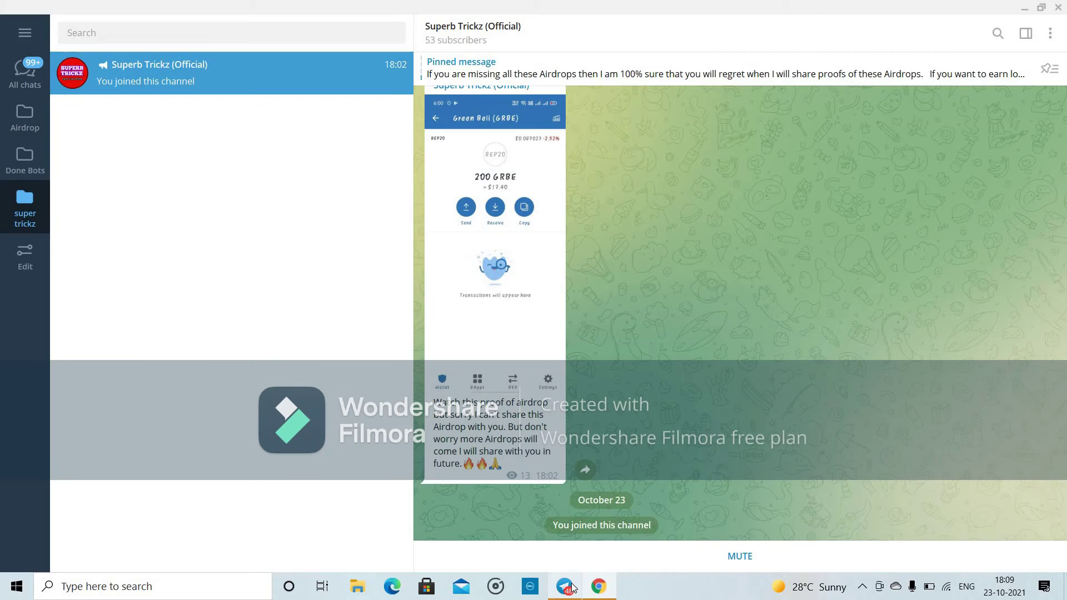
{"action": "scroll", "coordinate": [525, 389], "scroll_direction": "up", "scroll_amount": 10}
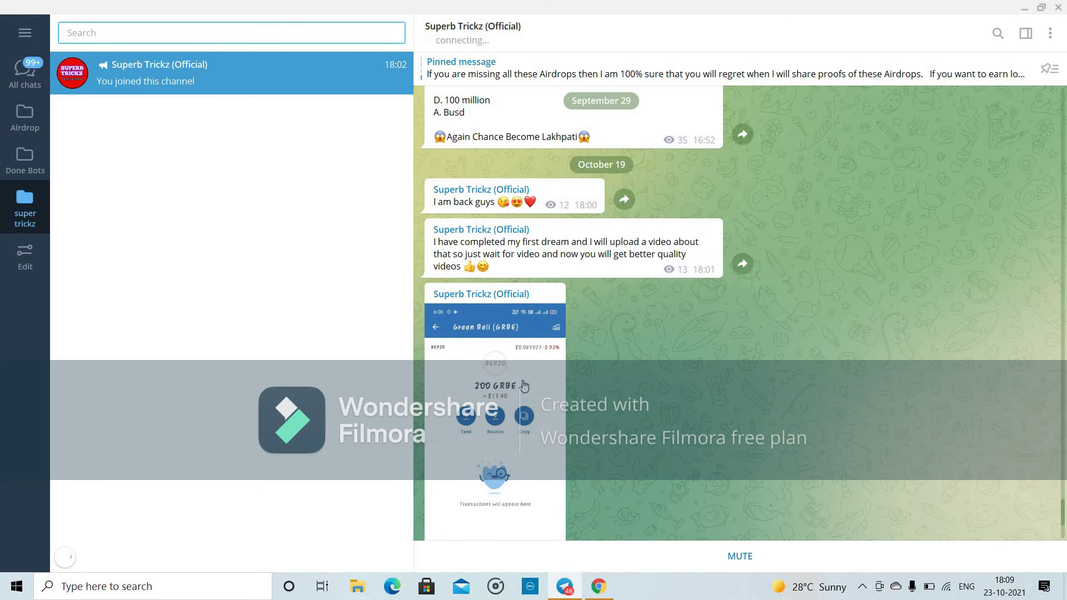
{"action": "scroll", "coordinate": [524, 392], "scroll_direction": "up", "scroll_amount": 7}
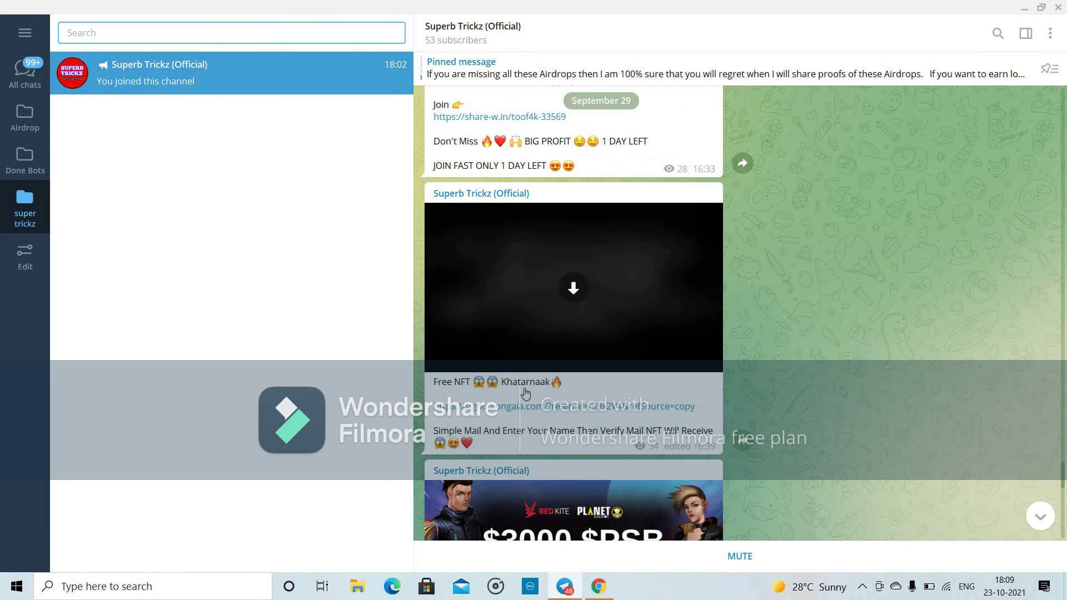
{"action": "scroll", "coordinate": [525, 393], "scroll_direction": "down", "scroll_amount": 8}
{"action": "scroll", "coordinate": [526, 392], "scroll_direction": "down", "scroll_amount": 9}
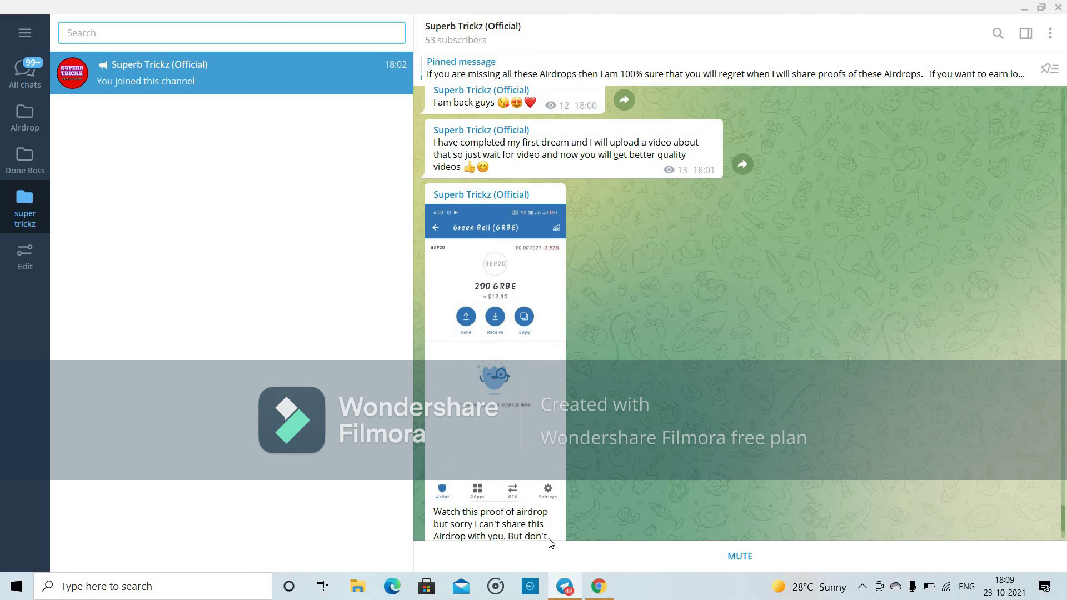
Step: Switch back to Chrome and open the Superb Trickz channel page from the YouTube search results
{"action": "left_click", "coordinate": [600, 587]}
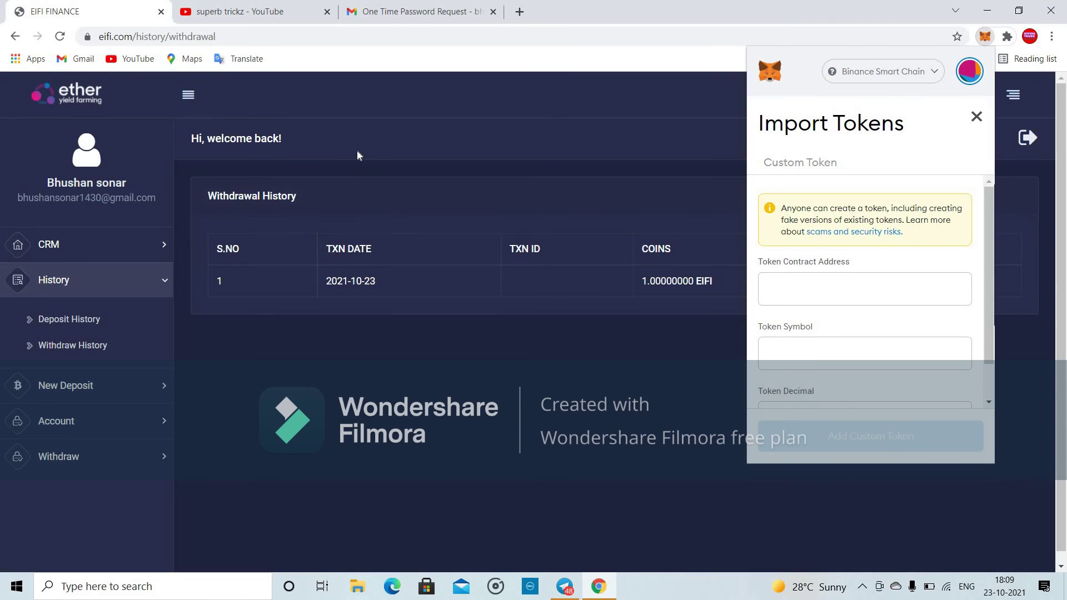
{"action": "left_click", "coordinate": [251, 7]}
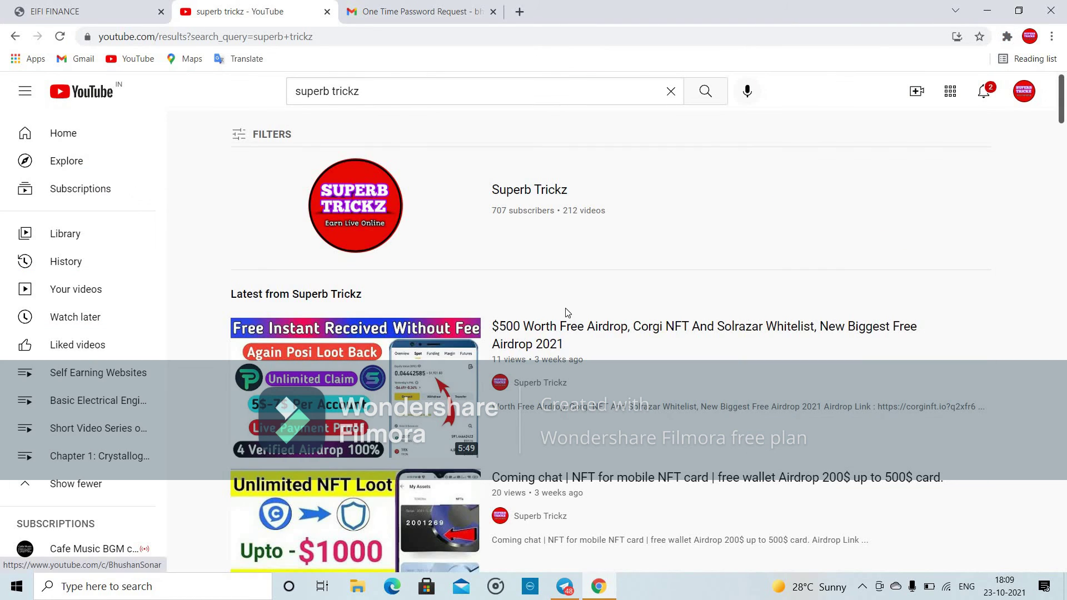
{"action": "scroll", "coordinate": [564, 310], "scroll_direction": "down", "scroll_amount": 2}
{"action": "scroll", "coordinate": [367, 225], "scroll_direction": "up", "scroll_amount": 2}
{"action": "left_click", "coordinate": [367, 225]}
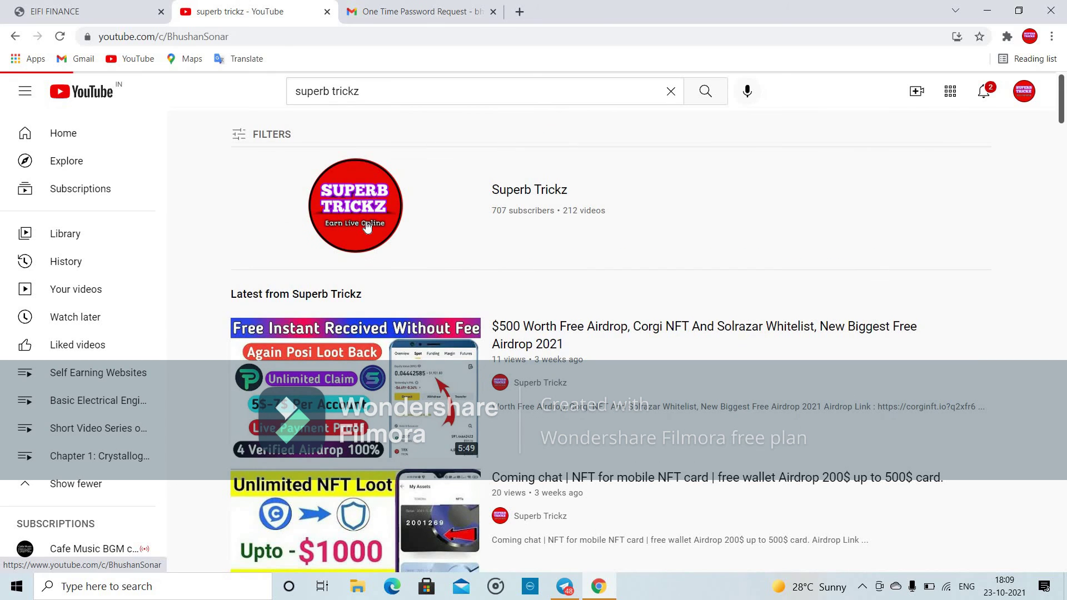
{"action": "scroll", "coordinate": [449, 272], "scroll_direction": "down", "scroll_amount": 4}
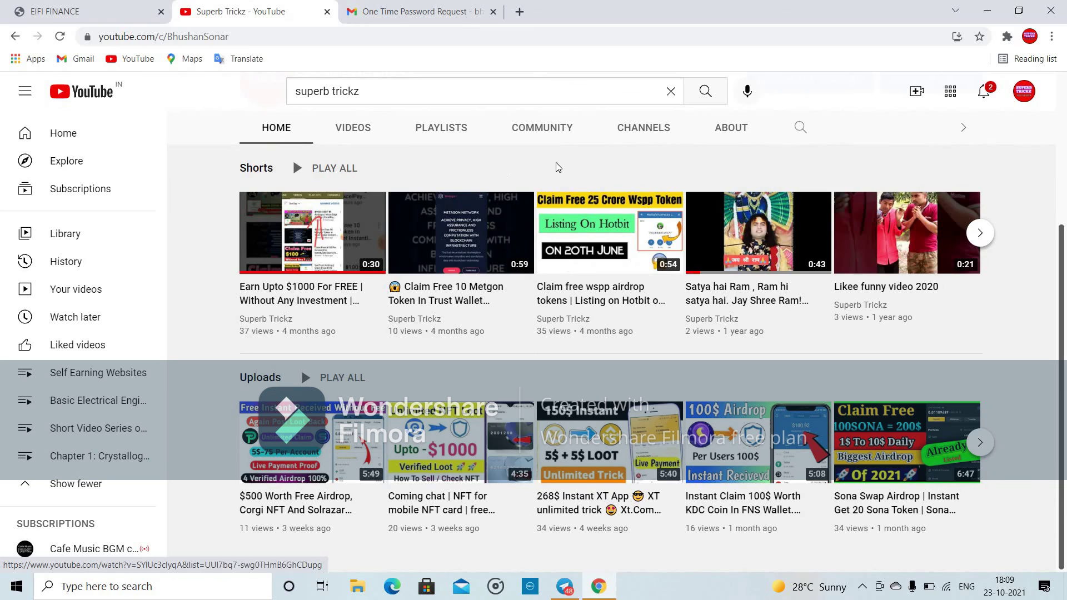
{"action": "scroll", "coordinate": [555, 167], "scroll_direction": "up", "scroll_amount": 3}
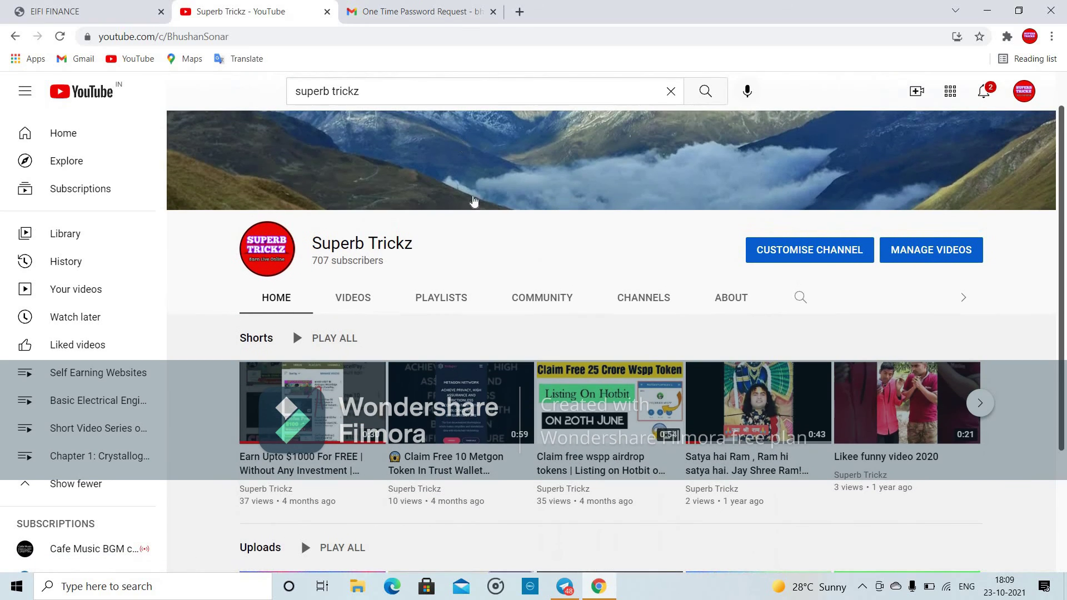
Step: Browse the uploaded videos of the Superb Trickz YouTube channel
{"action": "left_click", "coordinate": [355, 299]}
{"action": "scroll", "coordinate": [433, 345], "scroll_direction": "down", "scroll_amount": 3}
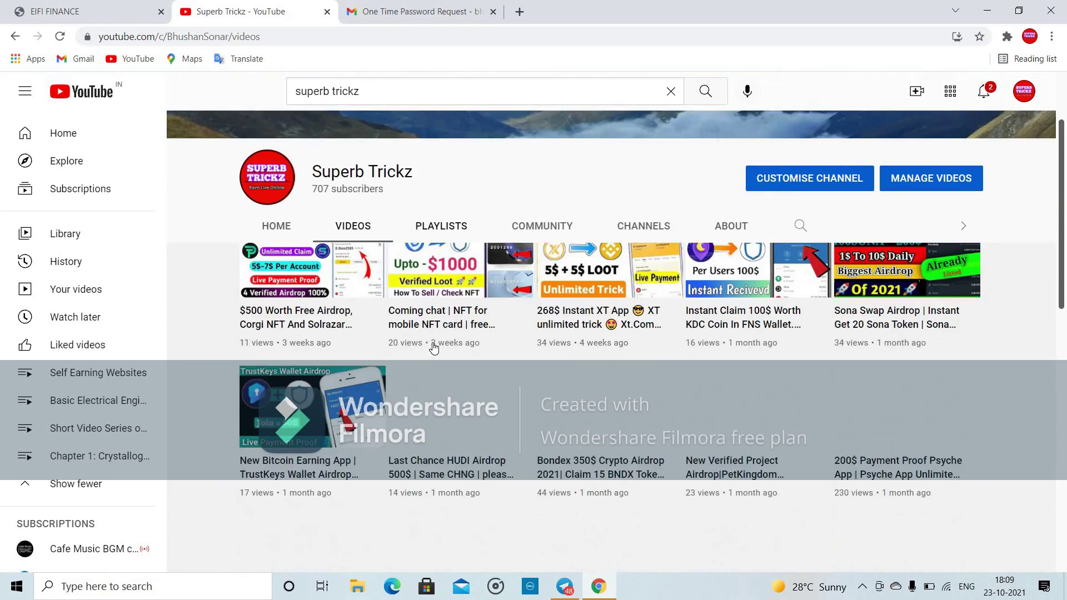
{"action": "scroll", "coordinate": [434, 349], "scroll_direction": "down", "scroll_amount": 5}
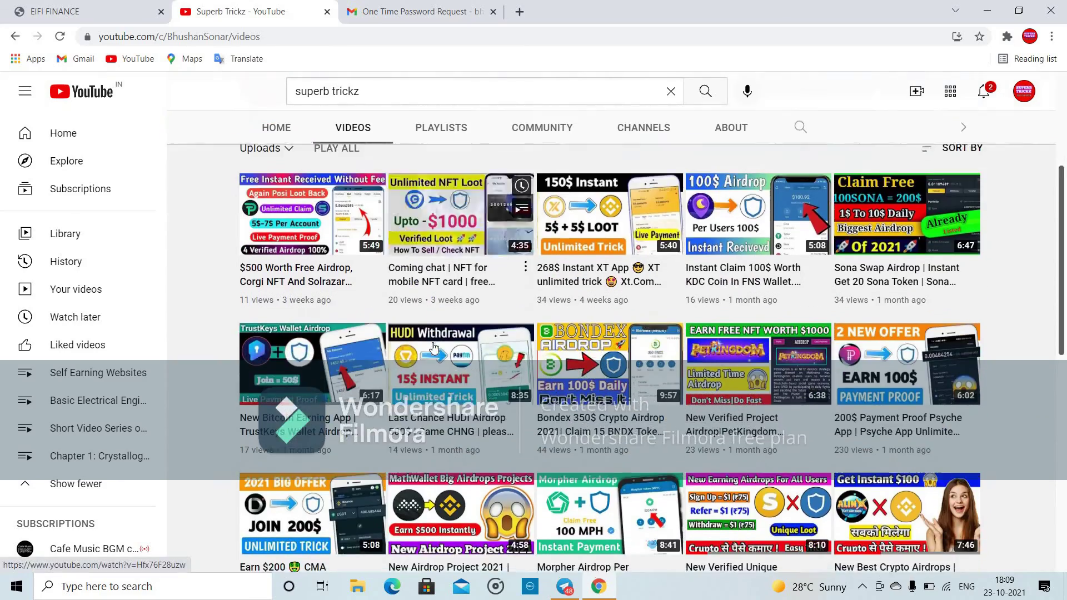
{"action": "scroll", "coordinate": [434, 349], "scroll_direction": "down", "scroll_amount": 10}
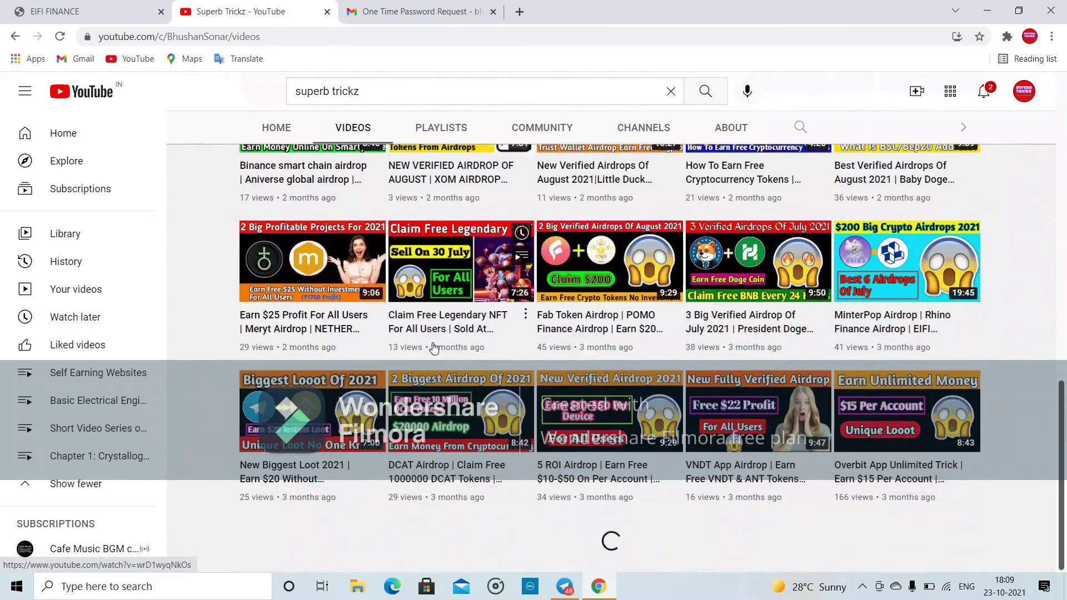
{"action": "scroll", "coordinate": [434, 345], "scroll_direction": "up", "scroll_amount": 15}
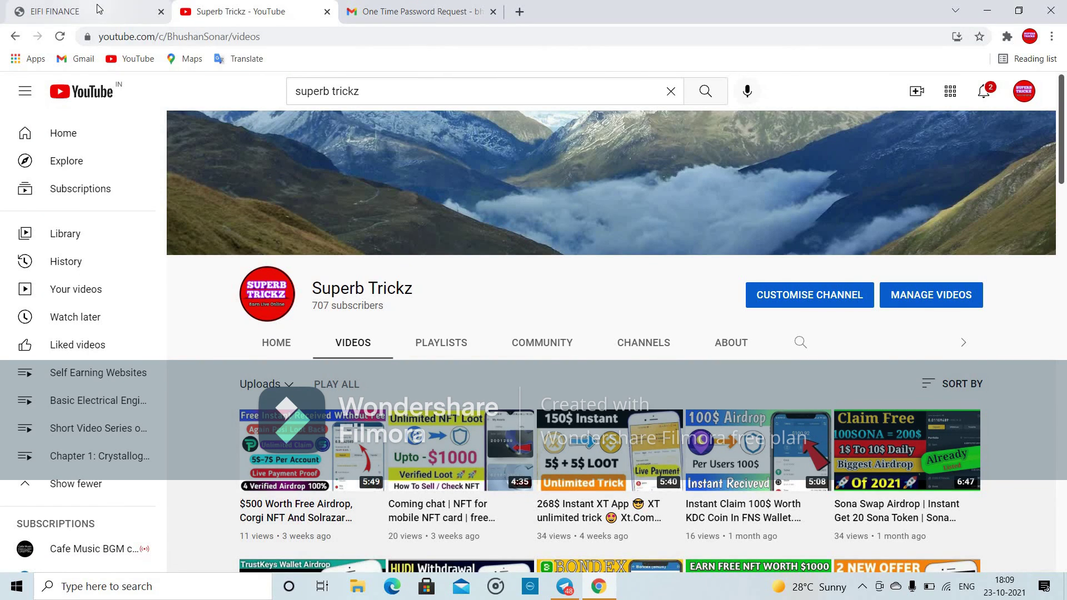
Step: Return to the EIFI withdrawal history, then switch to Telegram and view the latest Superb Trickz (Official) post
{"action": "left_click", "coordinate": [67, 11]}
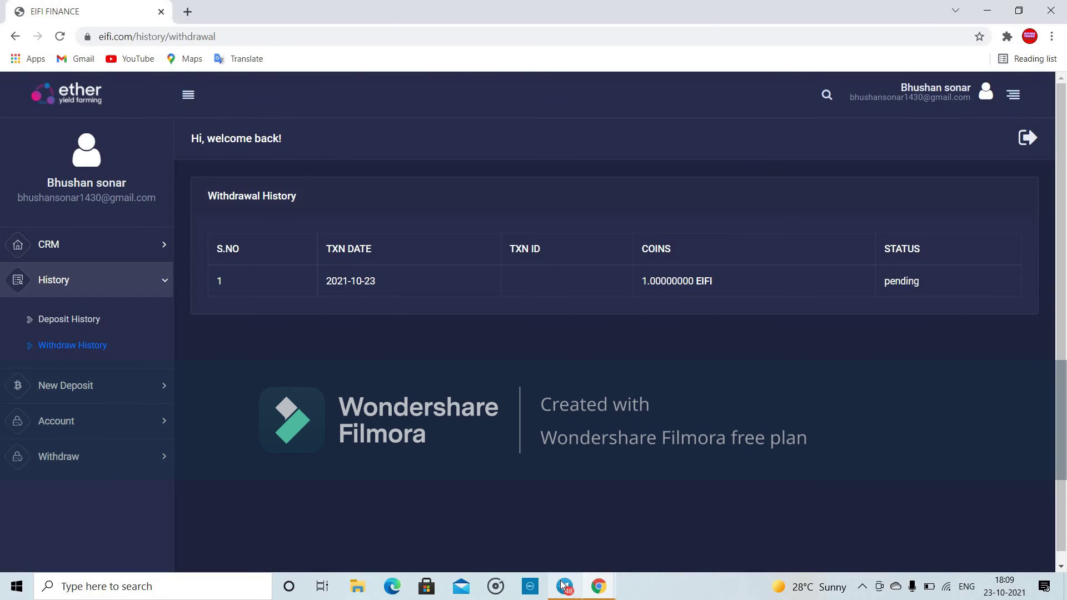
{"action": "left_click", "coordinate": [566, 587]}
{"action": "scroll", "coordinate": [618, 340], "scroll_direction": "down", "scroll_amount": 4}
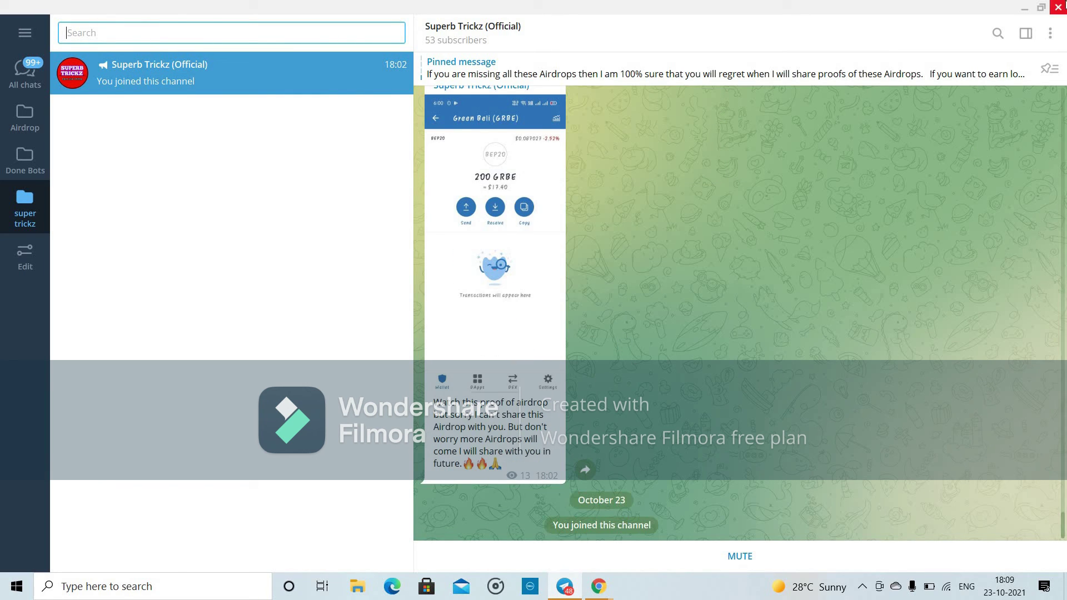
Step: Minimize the Telegram window and both Chrome windows to show the desktop
{"action": "left_click", "coordinate": [1029, 11]}
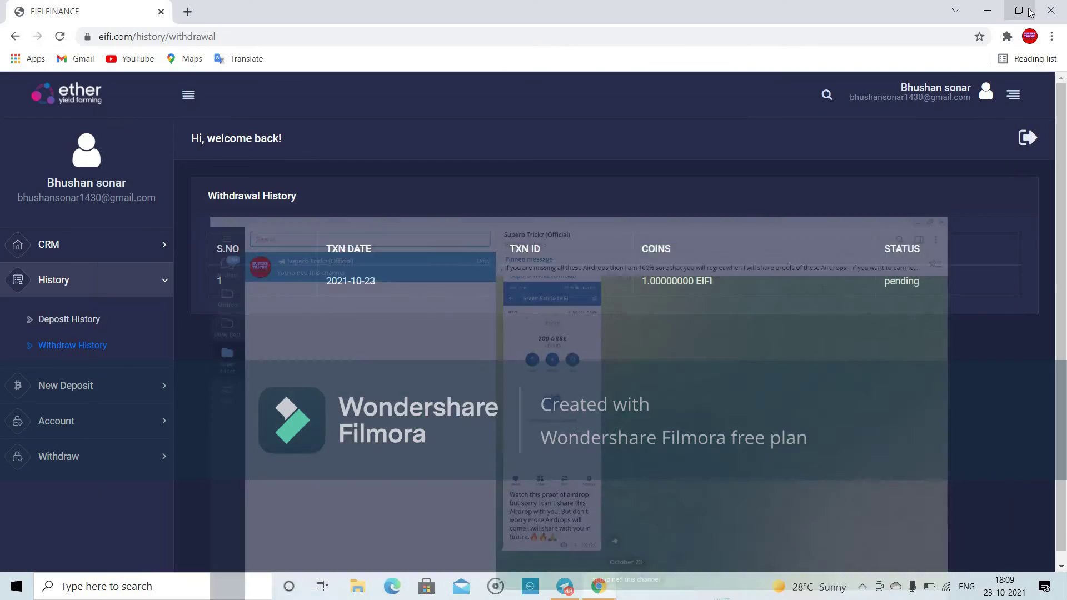
{"action": "left_click", "coordinate": [989, 13]}
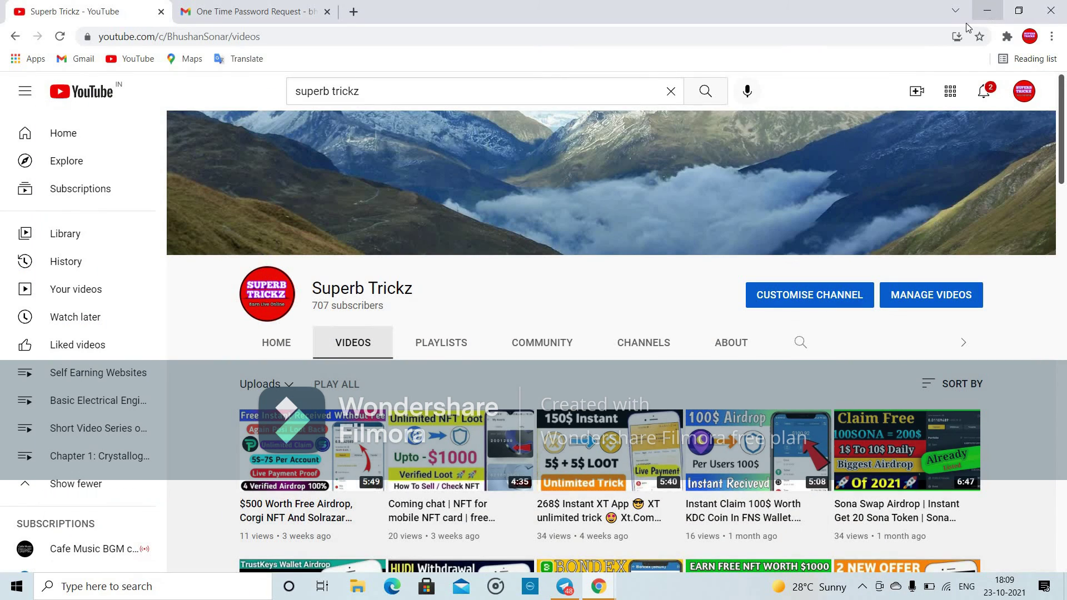
{"action": "left_click", "coordinate": [986, 13]}
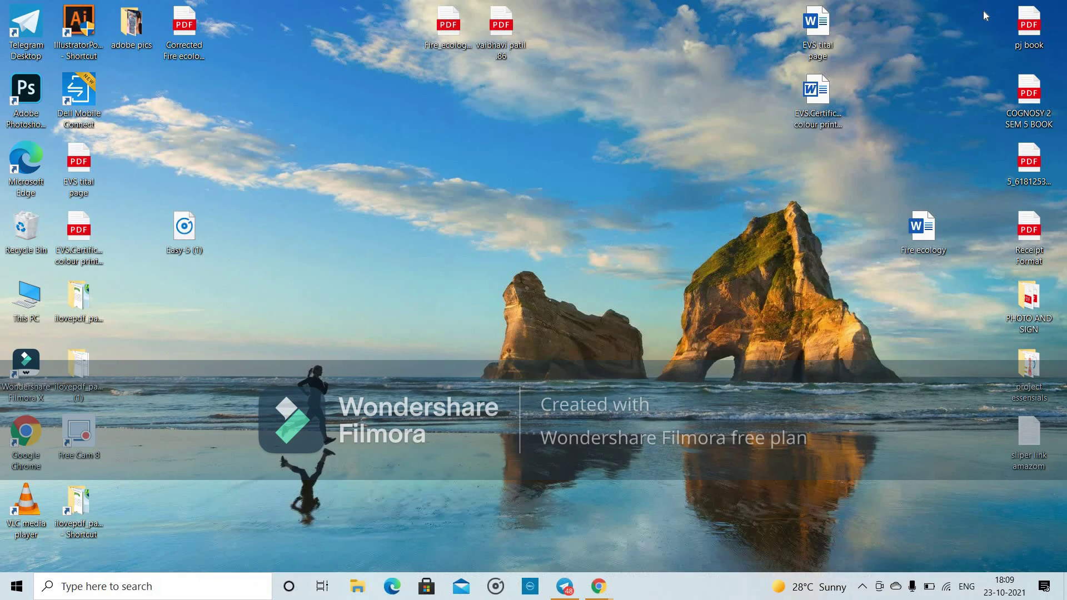